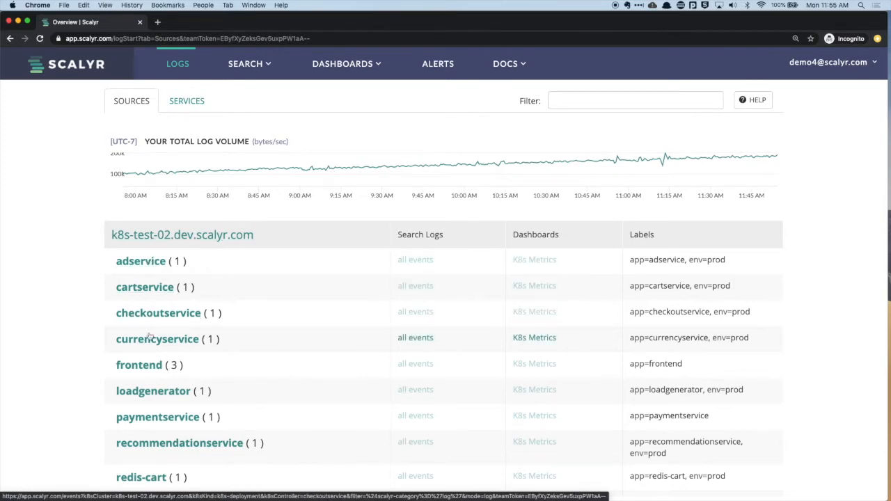
Examine the list of Kubernetes services and other log sources, from the appserver hosts through to the web hosts
scroll(150, 354, "down", 10)
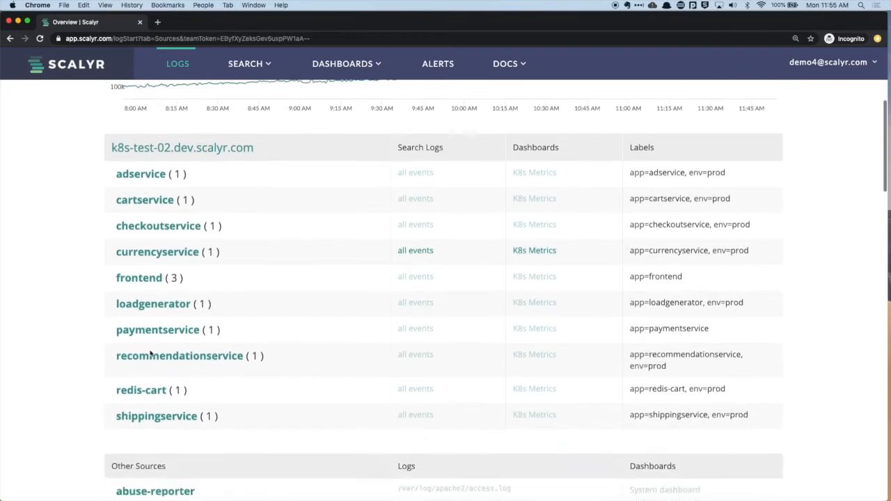
scroll(150, 353, "down", 5)
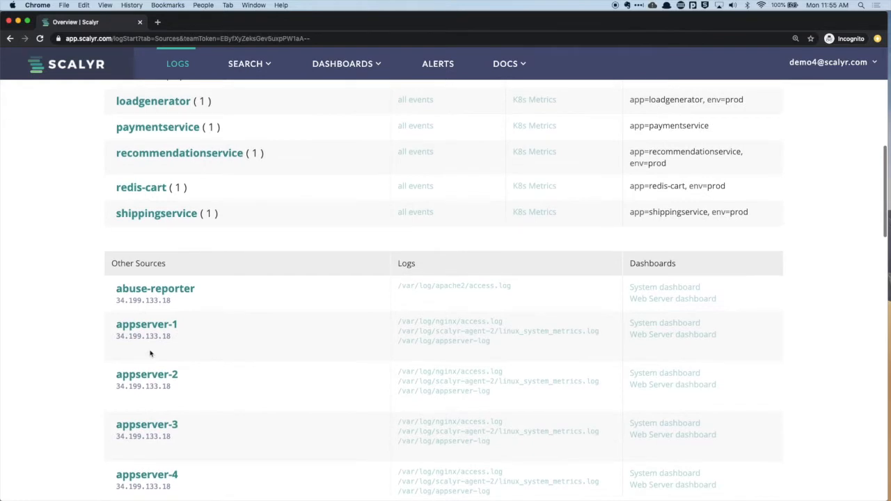
scroll(150, 354, "down", 2)
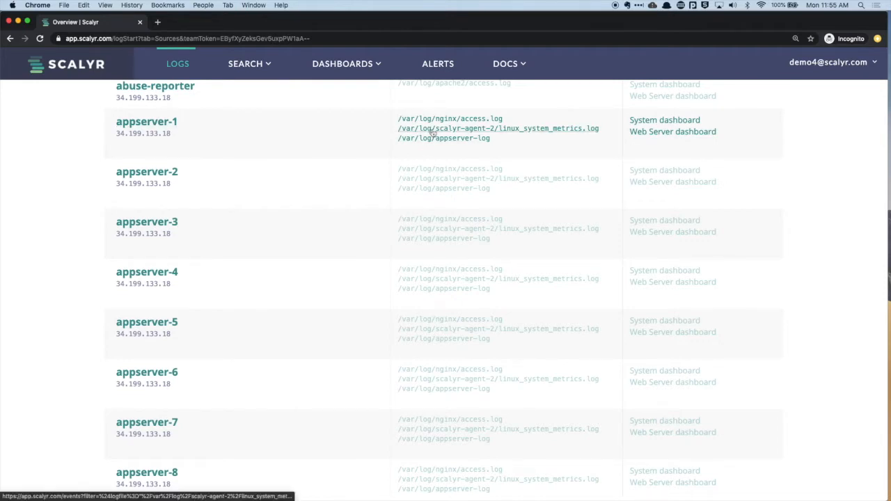
scroll(284, 243, "down", 5)
scroll(285, 244, "up", 2)
scroll(285, 244, "up", 1)
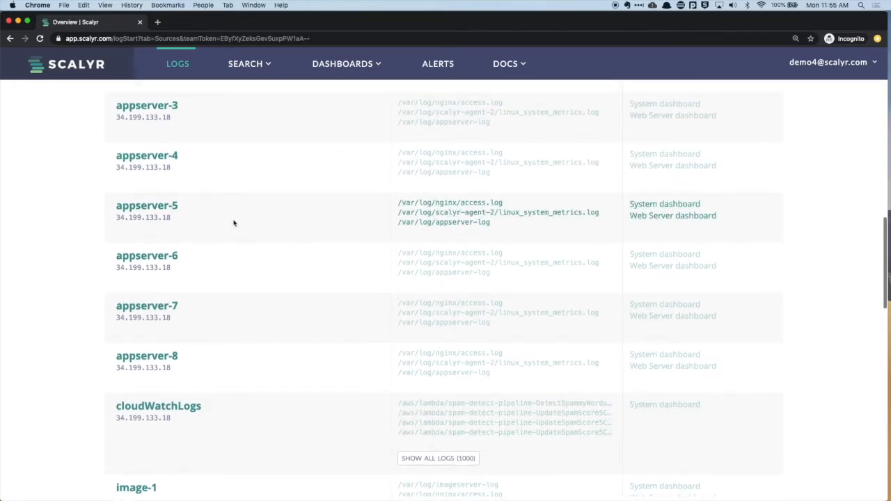
scroll(235, 222, "down", 2)
scroll(234, 223, "down", 3)
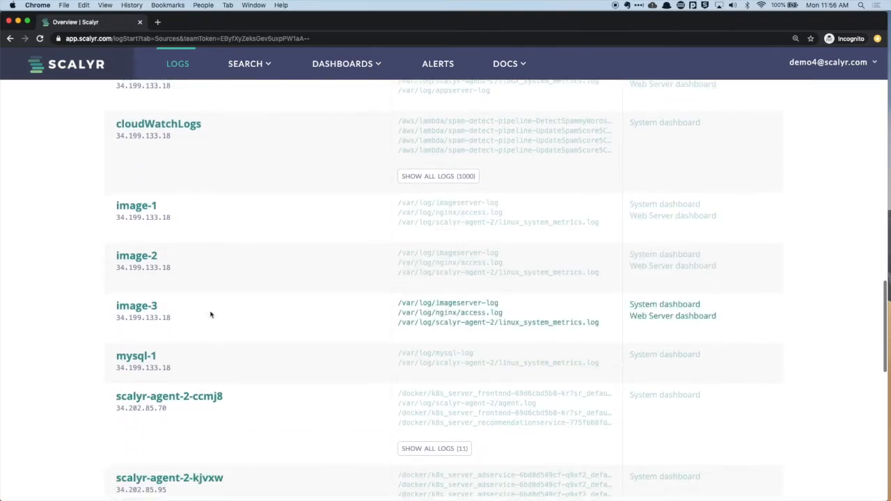
scroll(211, 312, "down", 4)
scroll(211, 313, "down", 5)
scroll(206, 233, "up", 2)
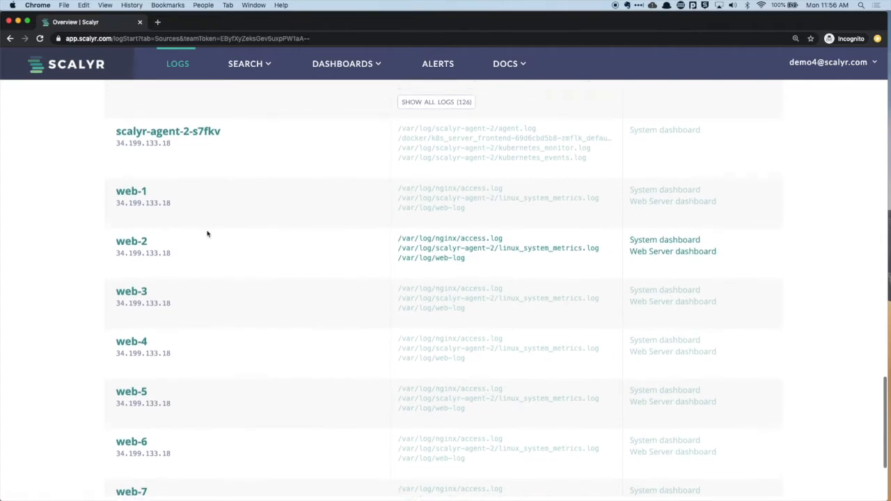
Open the log events of the web-1 source from the log sources list
left_click(132, 205)
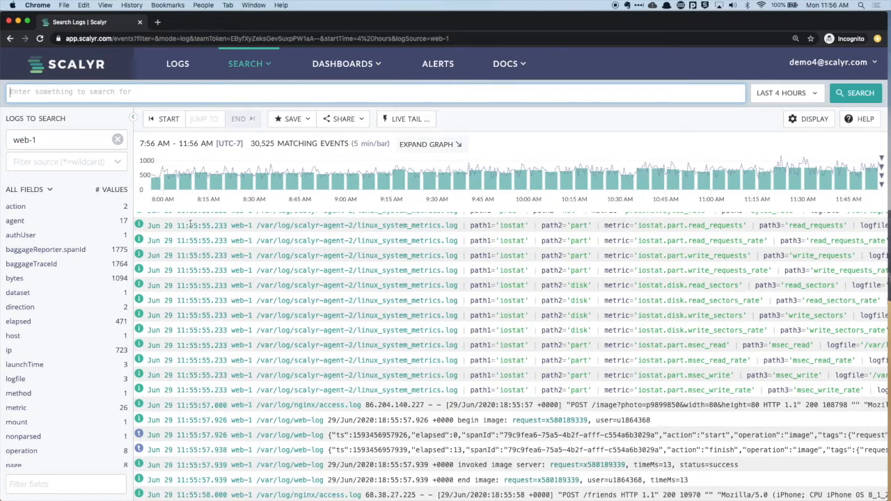
left_click(252, 64)
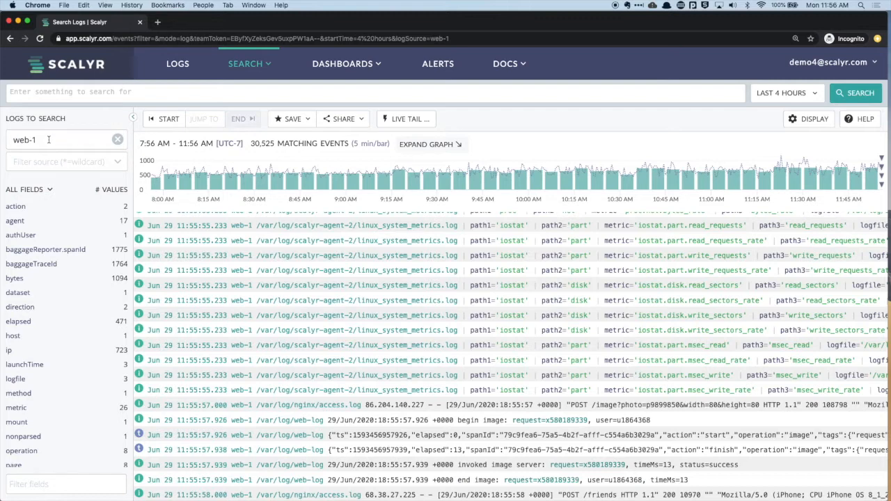
Broaden the source filter from web-1 to web and limit it to the log file /var/log/nginx/access.log
left_click(49, 140)
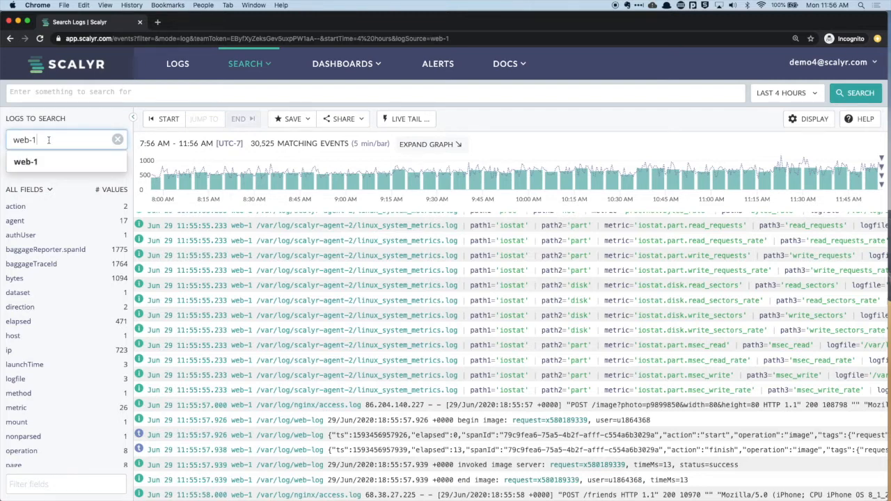
left_click_drag(48, 140, 9, 140)
type("web")
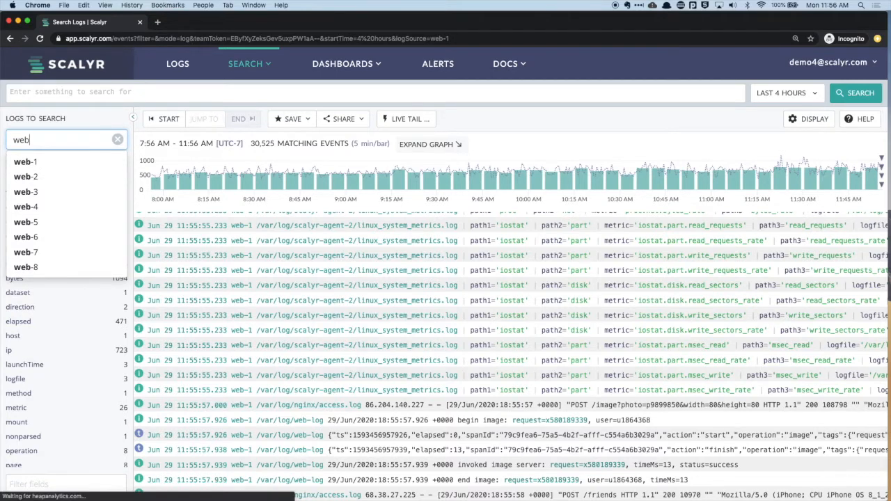
key("Return")
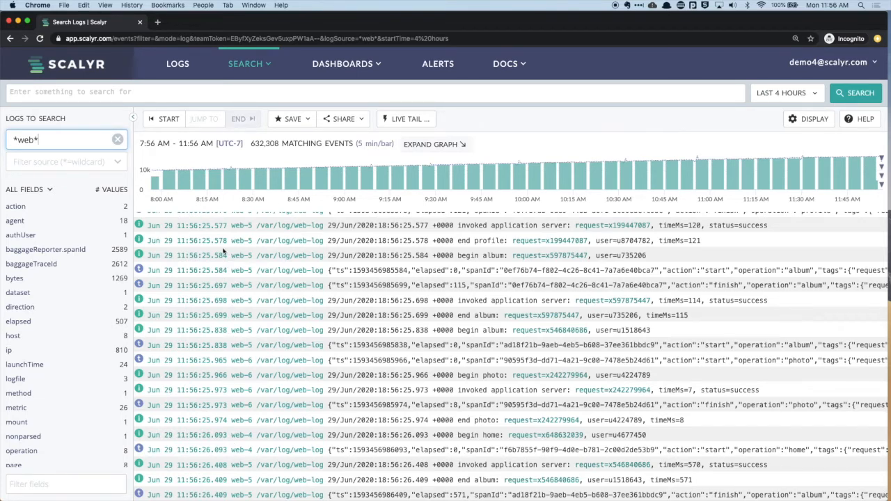
left_click(82, 161)
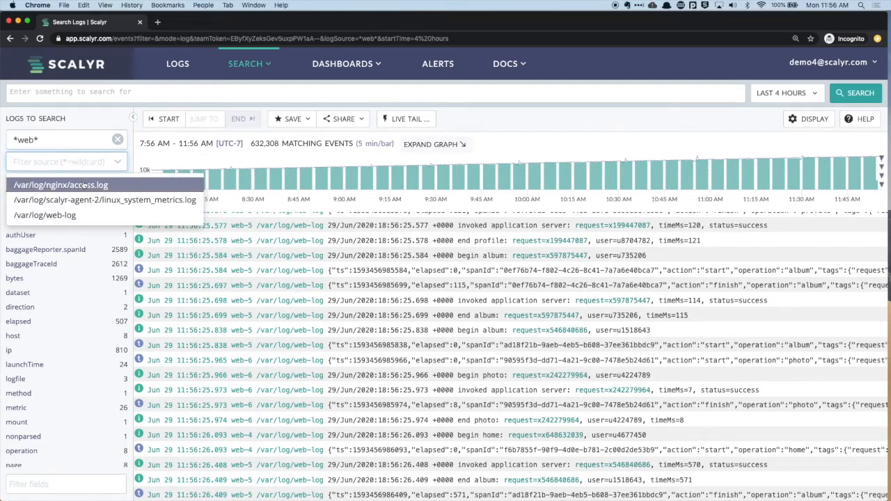
left_click(83, 185)
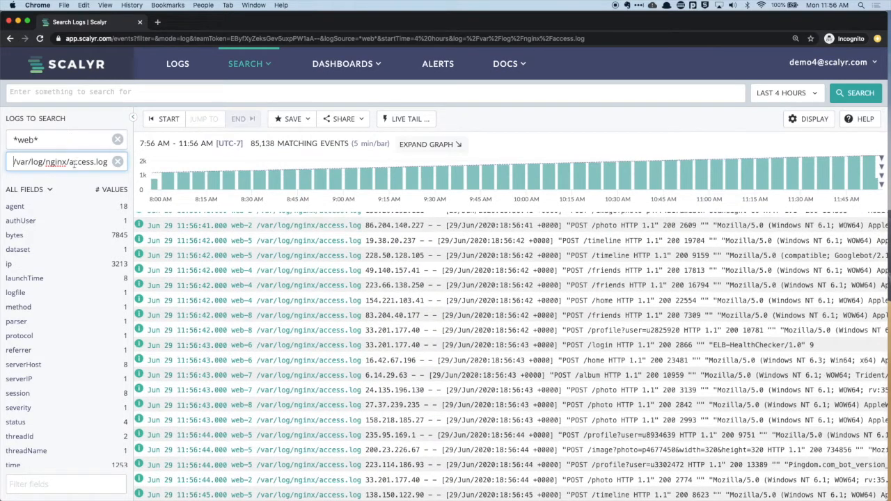
Open the logs of the k8s-test-02.dev.scalyr.com cluster from the log sources overview and filter them to adservice
left_click(179, 67)
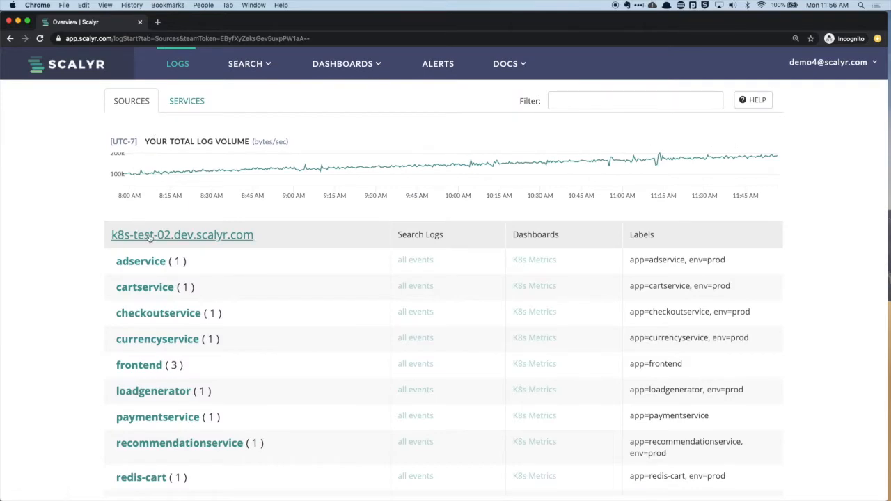
left_click(155, 236)
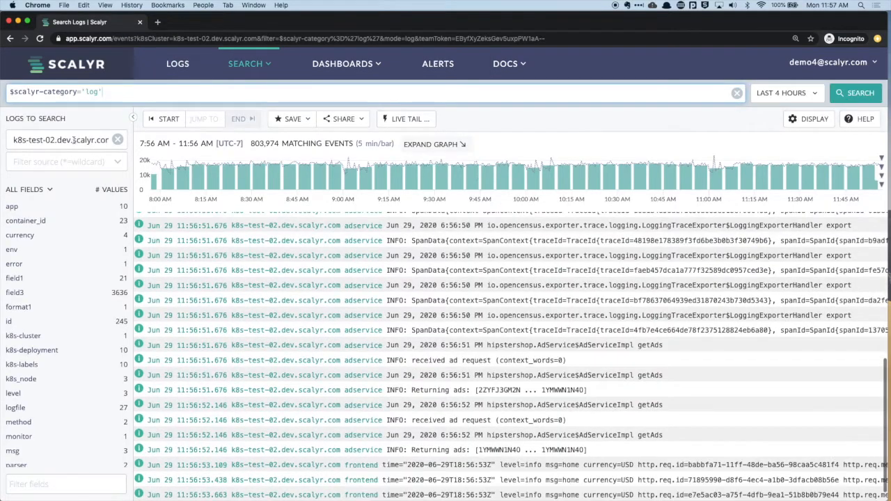
left_click(73, 140)
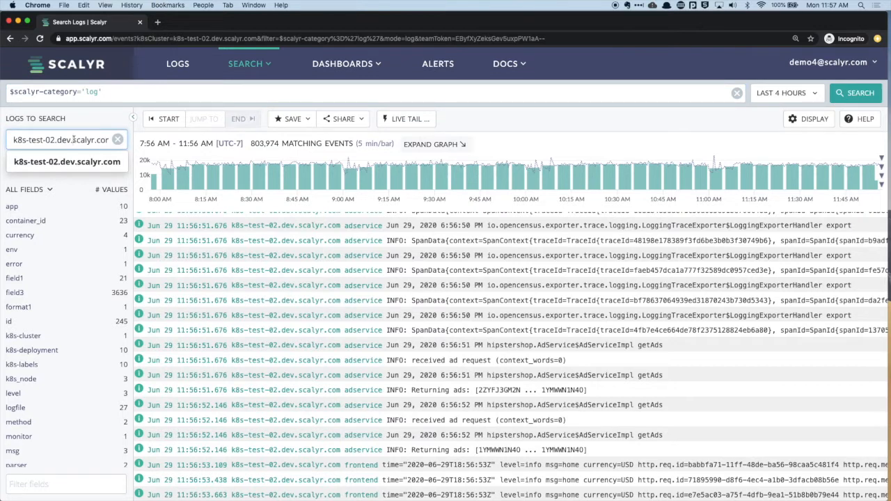
left_click(92, 124)
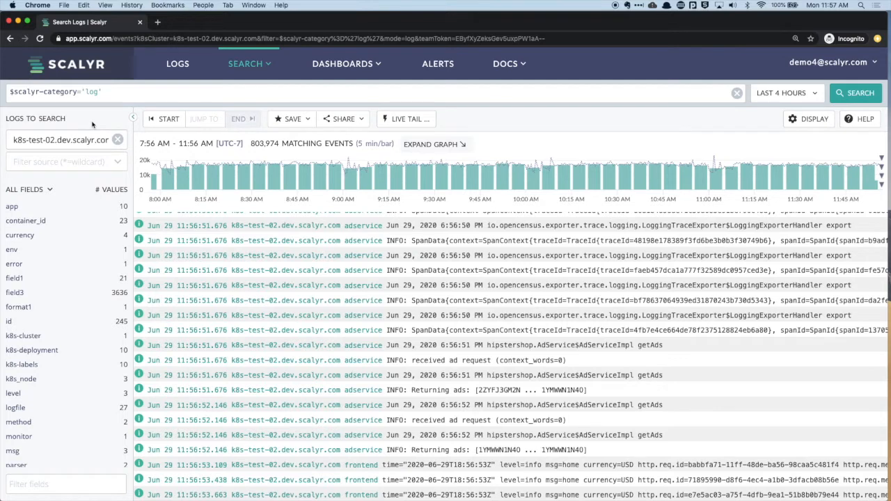
left_click(66, 160)
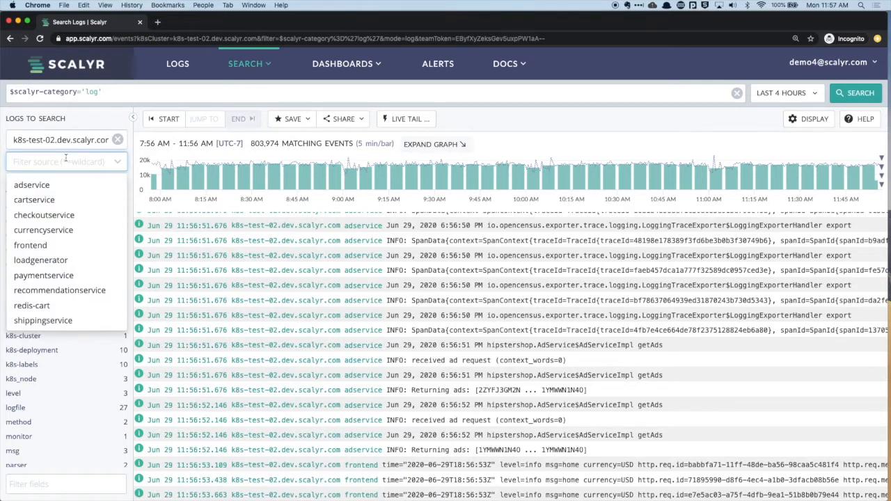
left_click(42, 185)
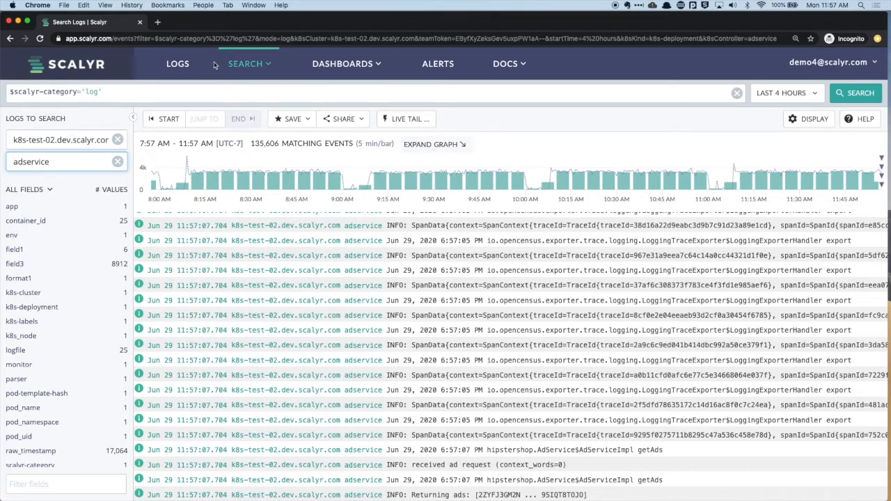
Replace the adservice and cluster filters with the source web and the log file /var/log/nginx/access.log
left_click(119, 162)
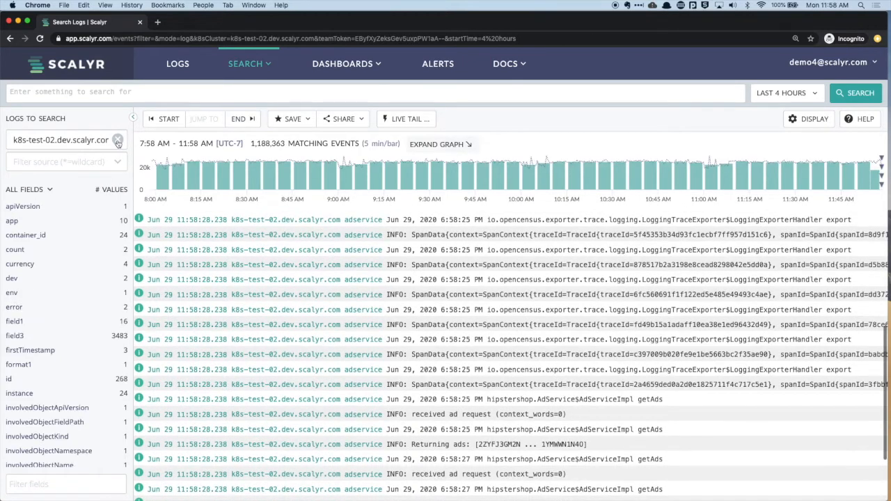
left_click(117, 139)
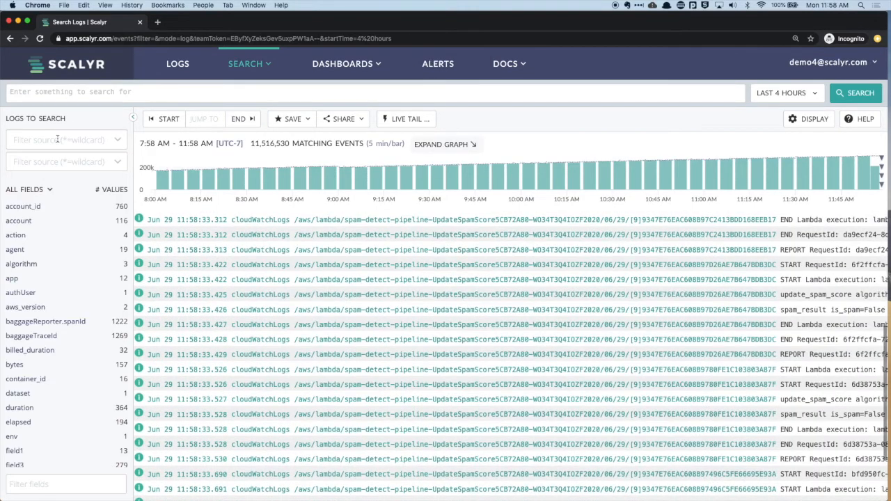
left_click(57, 140)
type("web")
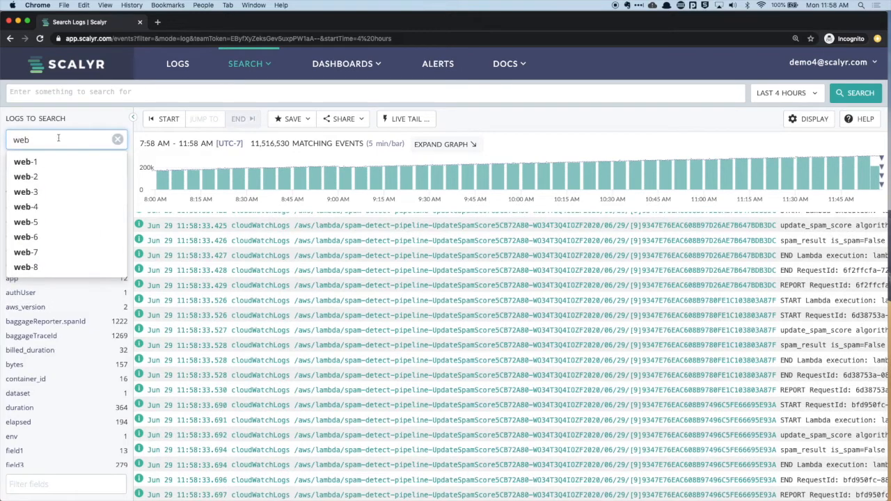
key("Return")
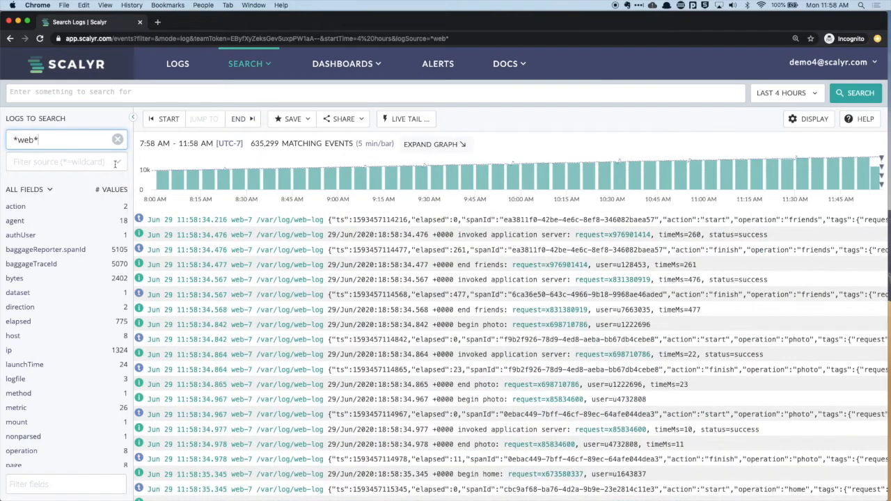
left_click(79, 160)
left_click(98, 185)
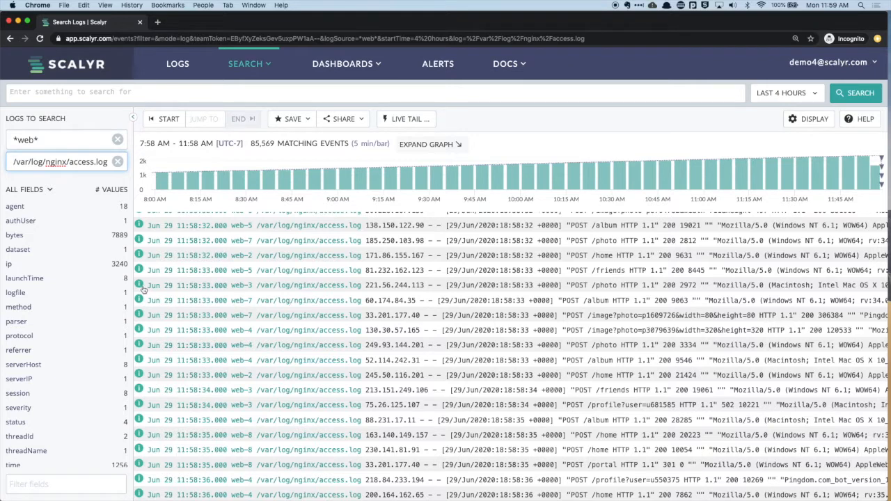
Filter the access log events to the status field value 404
left_click(17, 423)
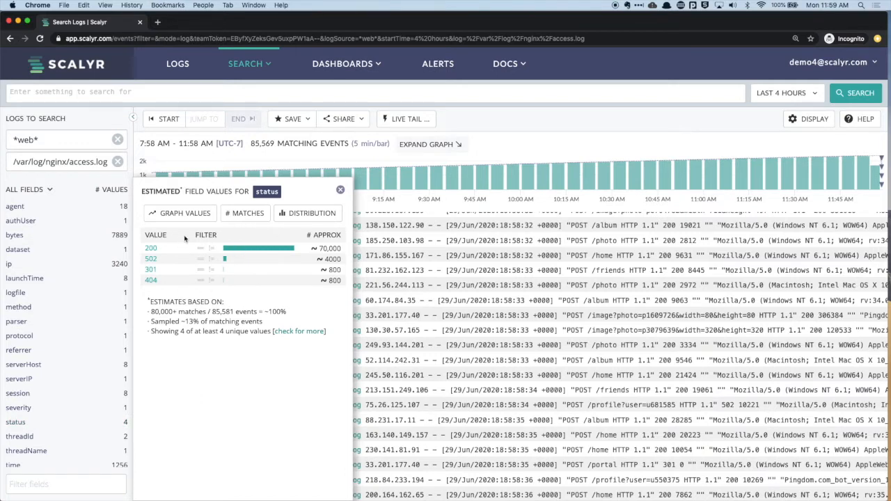
left_click(151, 282)
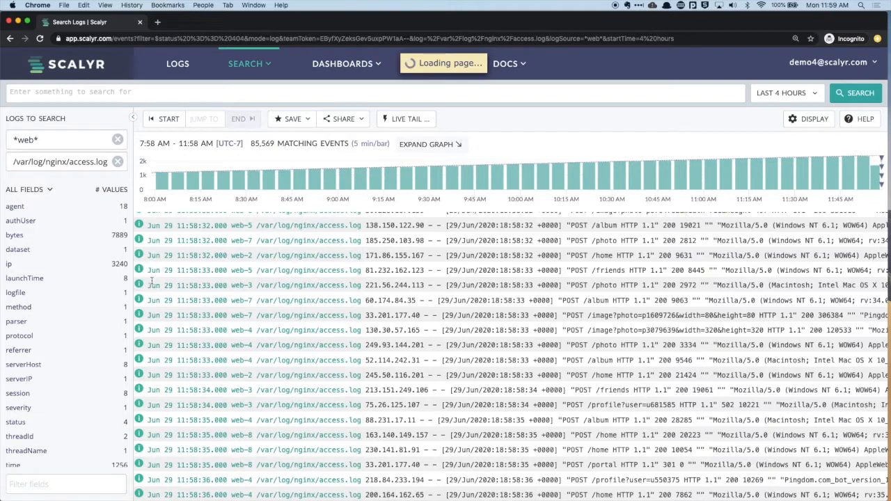
scroll(151, 281, "down", 2)
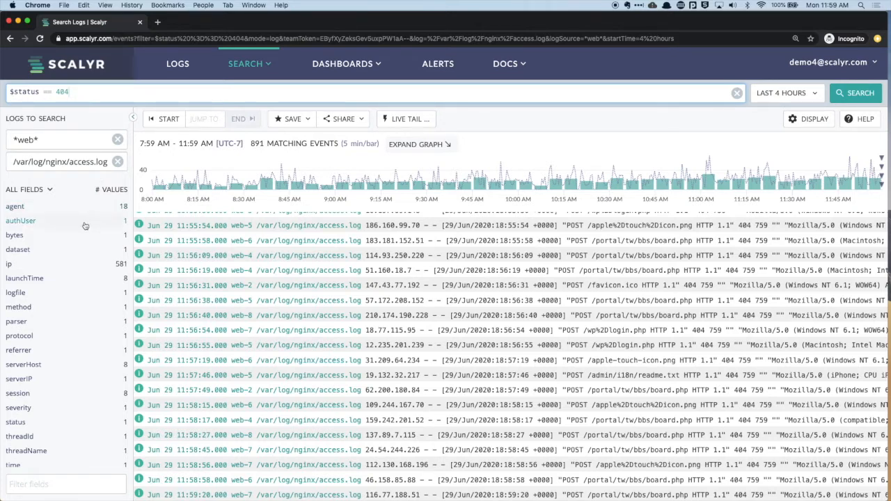
Narrow the 404 events to IP address 33.201.177.40, and return to the search filtered only by status 404
left_click(10, 265)
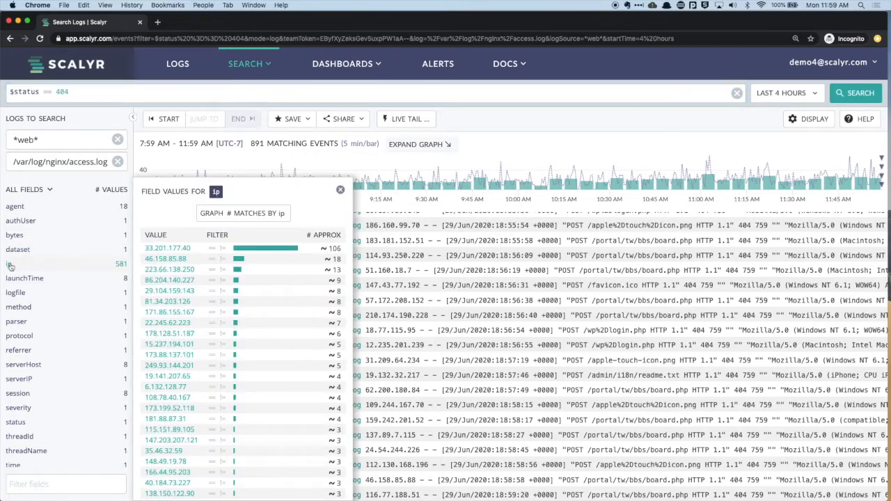
left_click(171, 248)
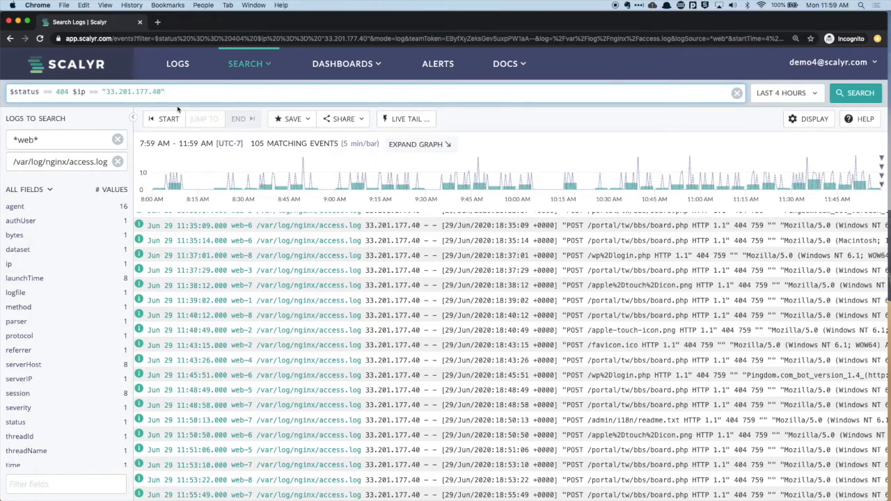
left_click(11, 39)
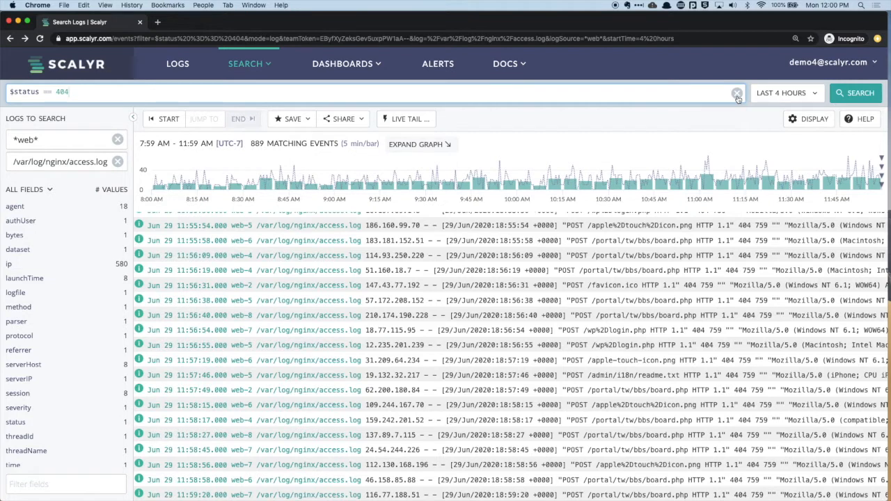
Inspect the web-2 event for /favicon.ico, examining its raw message, parsed fields and server fields
left_click(540, 284)
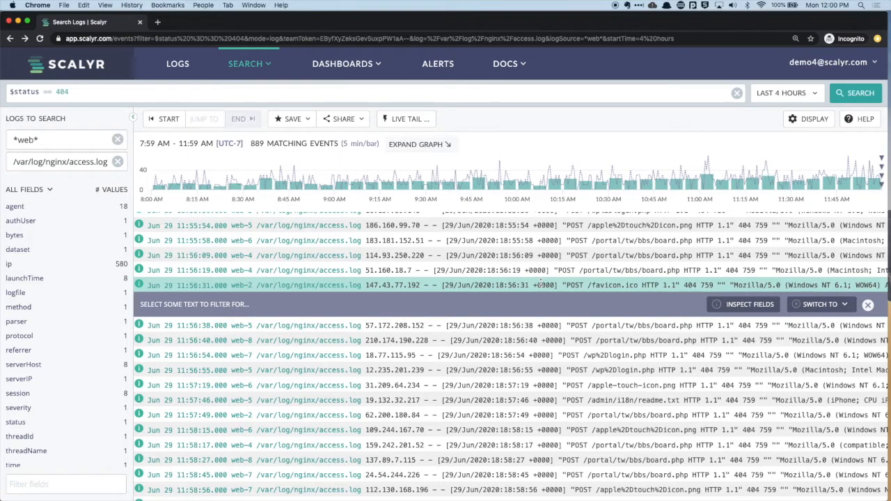
left_click(734, 304)
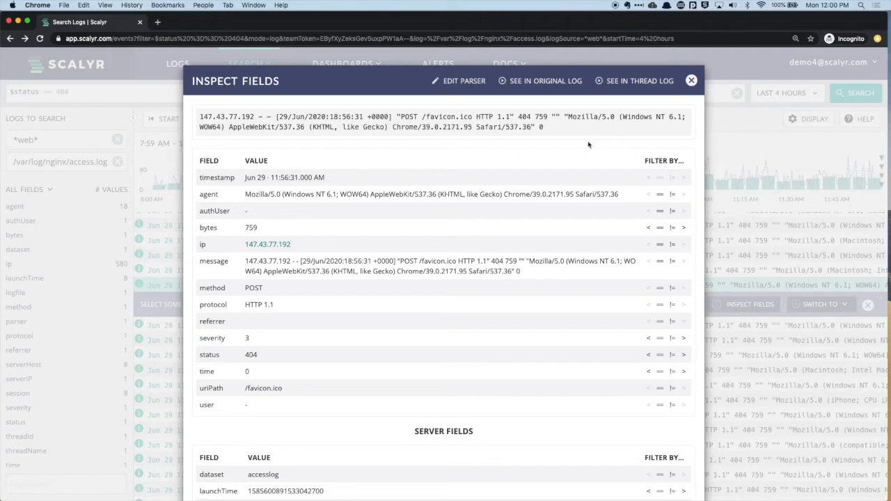
left_click_drag(556, 133, 197, 116)
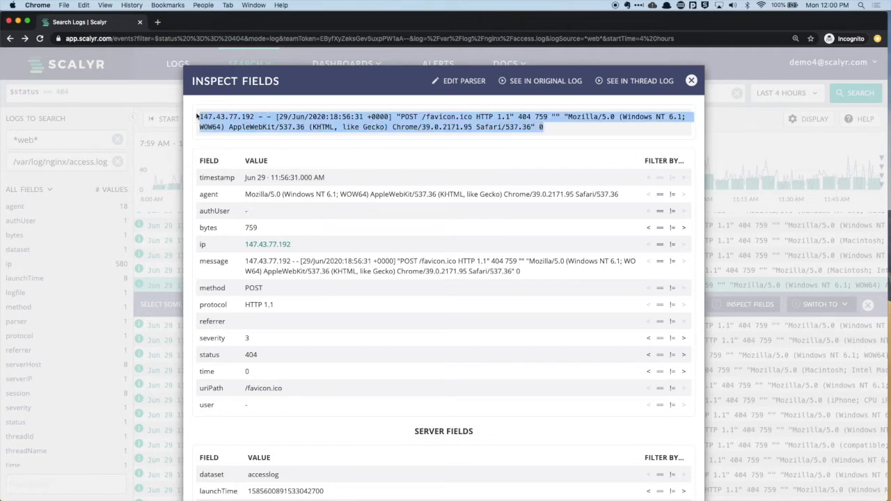
left_click(570, 132)
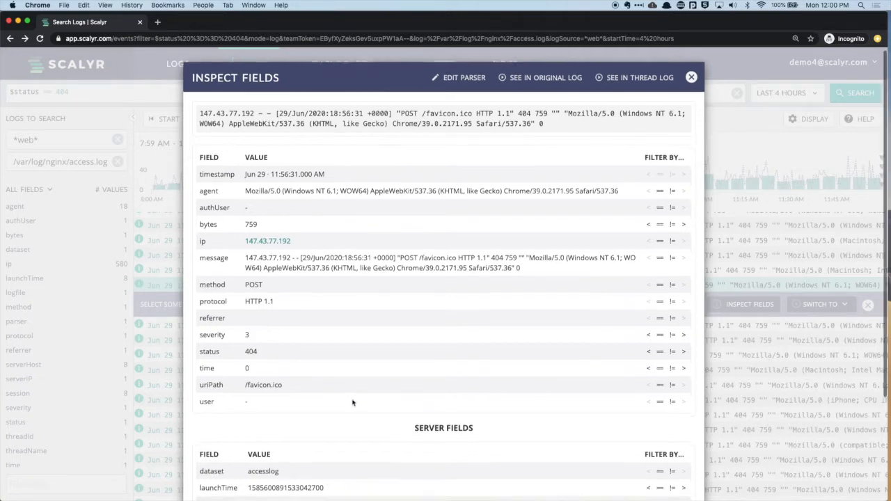
scroll(352, 401, "down", 4)
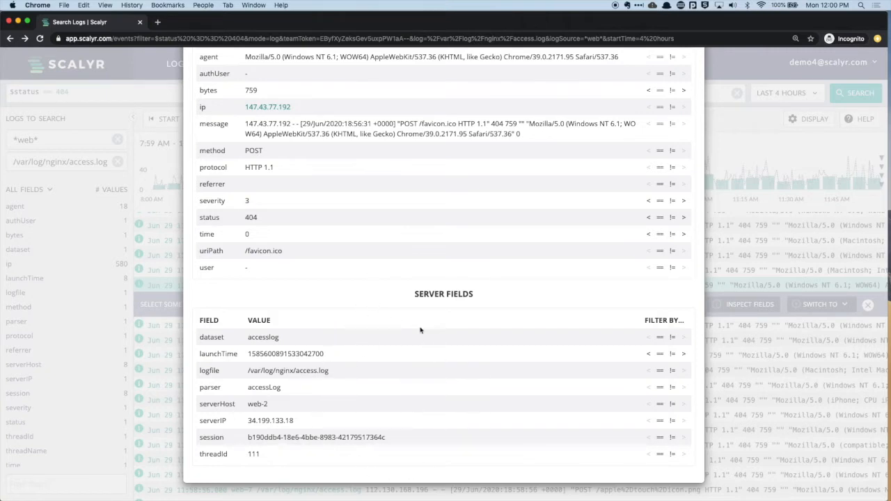
Narrow the 404 search to the inspected event's IP address 147.43.77.192 and its parser accessLog, using the event's field filters
scroll(394, 306, "up", 4)
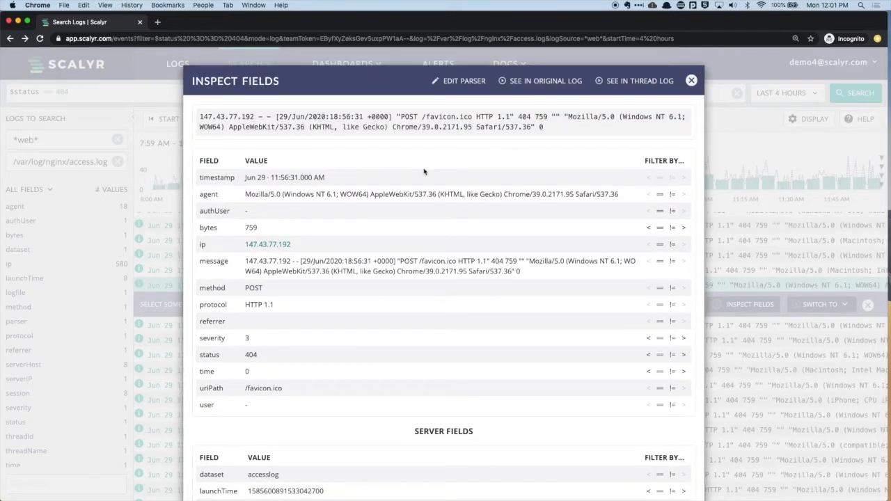
left_click(659, 245)
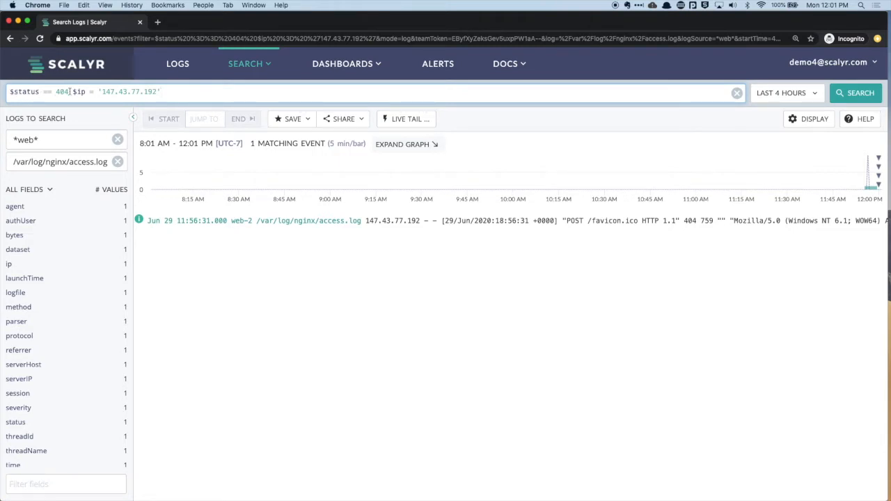
left_click(475, 220)
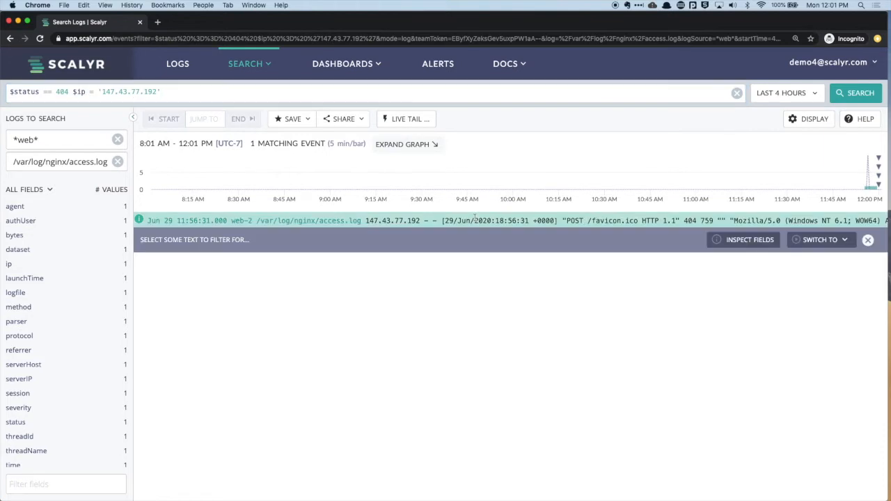
left_click(755, 240)
scroll(476, 285, "down", 5)
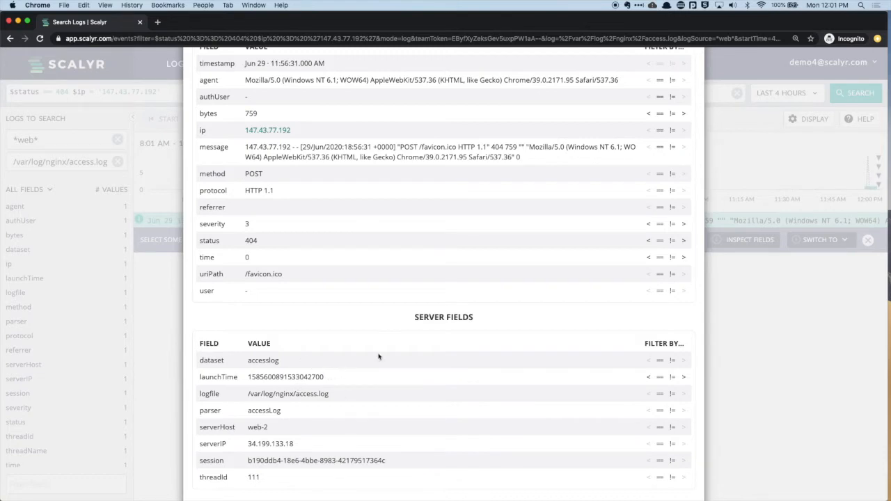
left_click(660, 410)
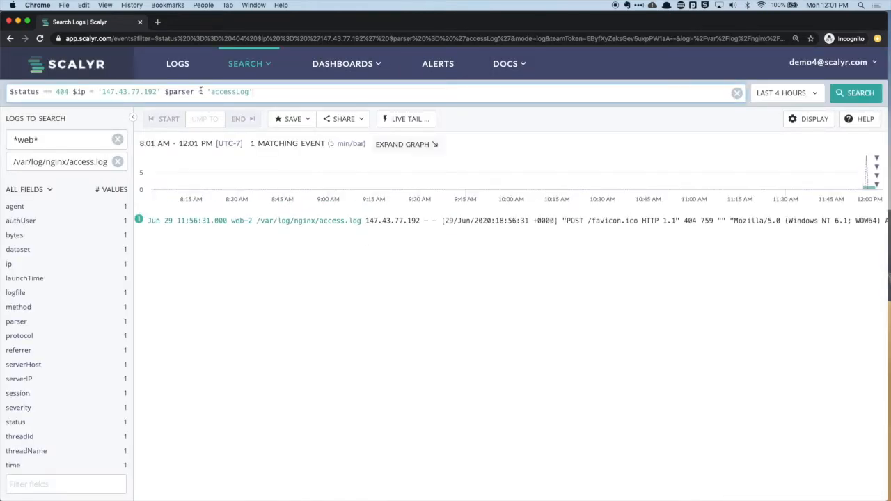
Remove the dollar signs before status and ip in the query and rerun the search
left_click(75, 91)
key("BackSpace")
left_click(11, 91)
key("BackSpace")
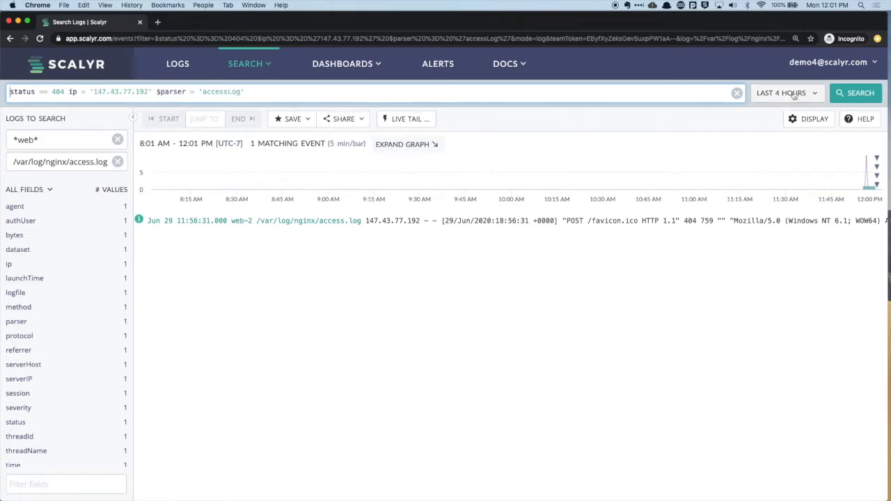
left_click(851, 96)
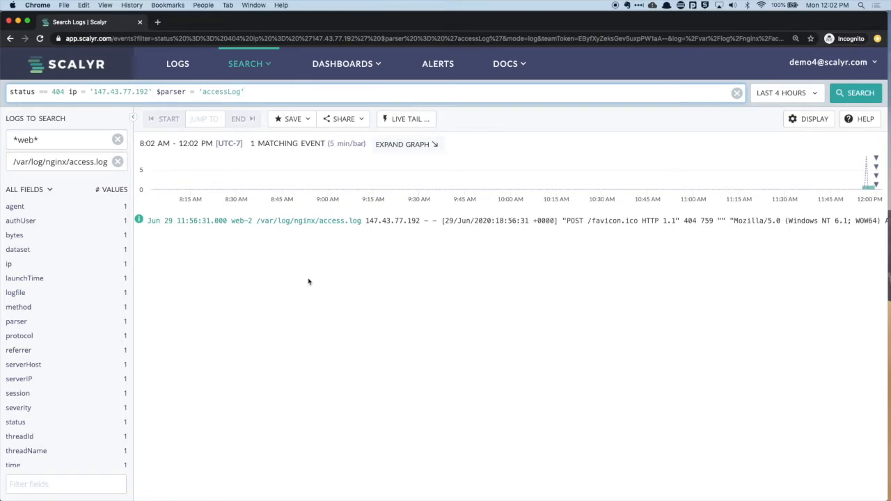
Clear the query, and launch a new search for the text 'Windows NT' taken from a 33.201.177.40 event's agent string
left_click(736, 93)
left_click(838, 93)
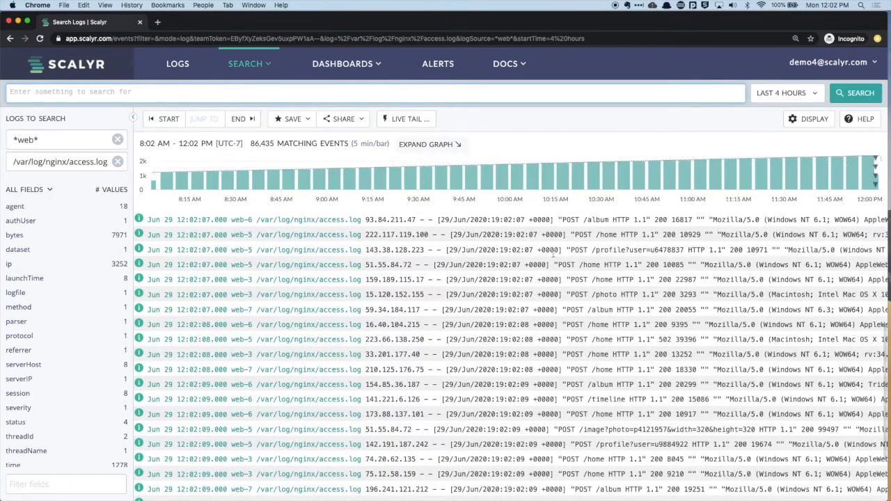
left_click(509, 284)
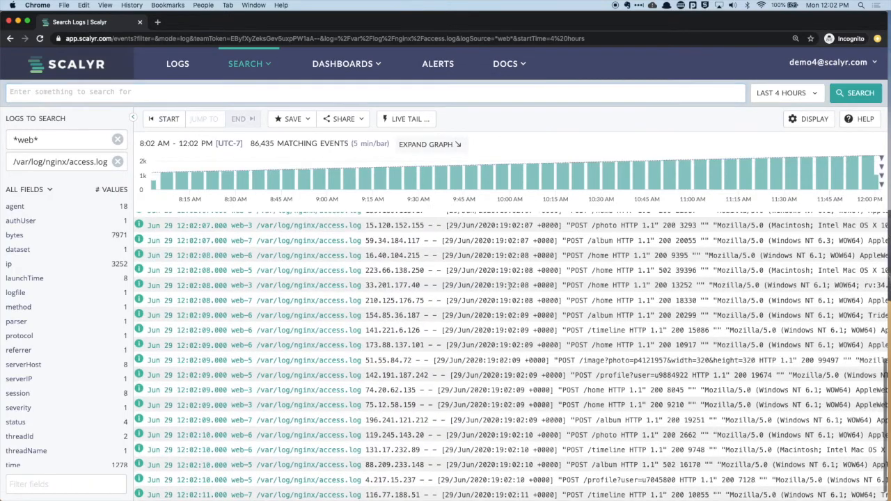
scroll(553, 307, "right", 8)
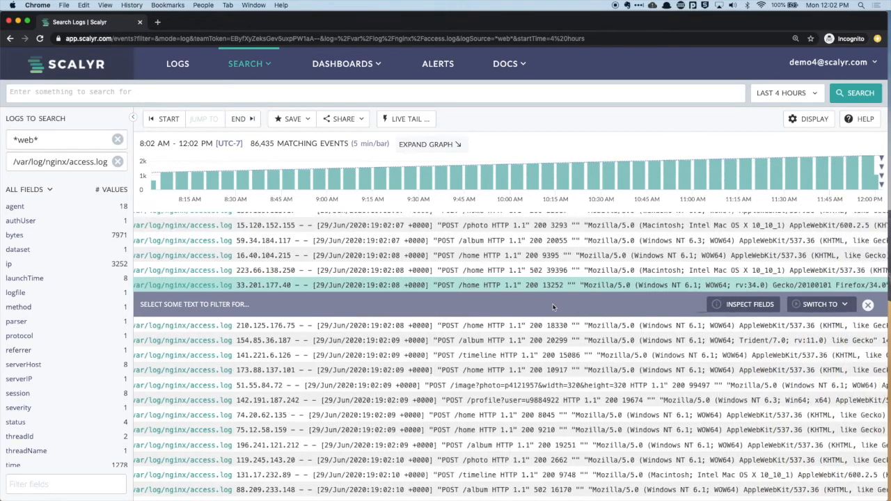
scroll(553, 307, "left", 2)
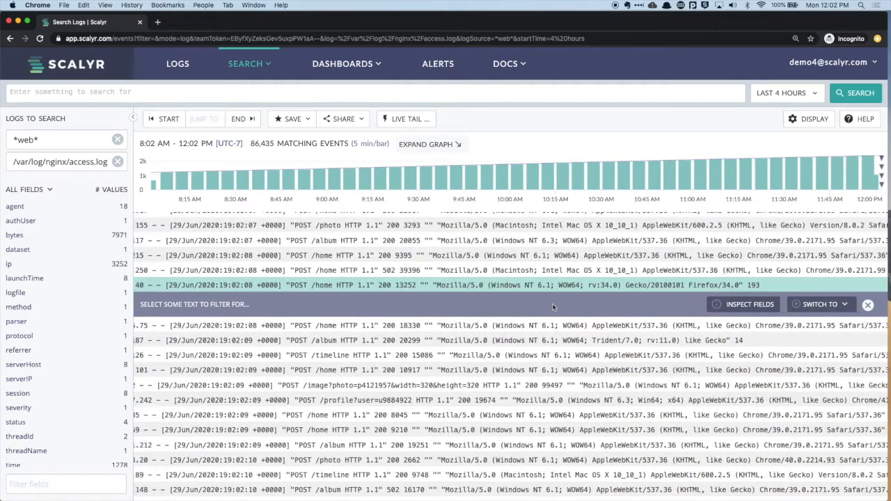
left_click_drag(516, 285, 558, 285)
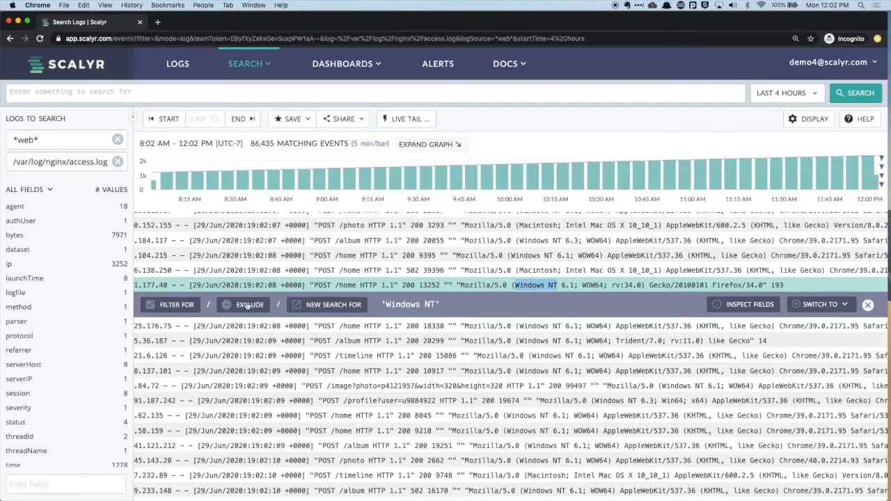
left_click(334, 305)
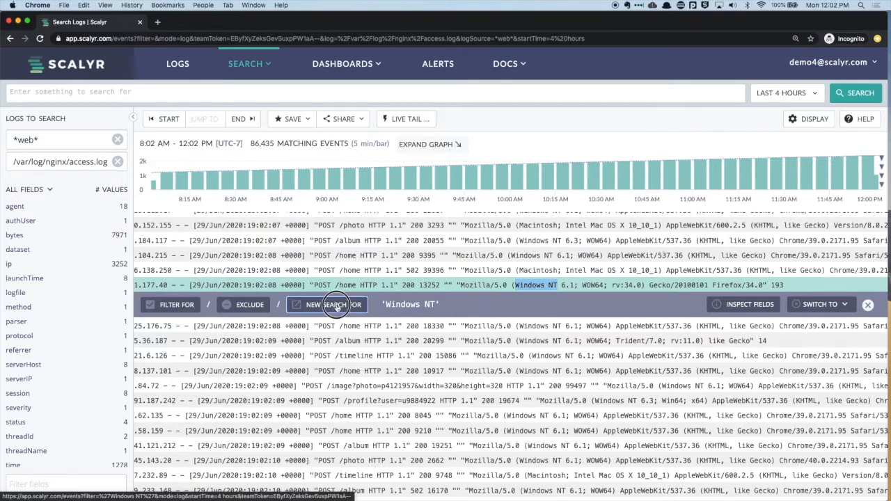
scroll(336, 305, "down", 2)
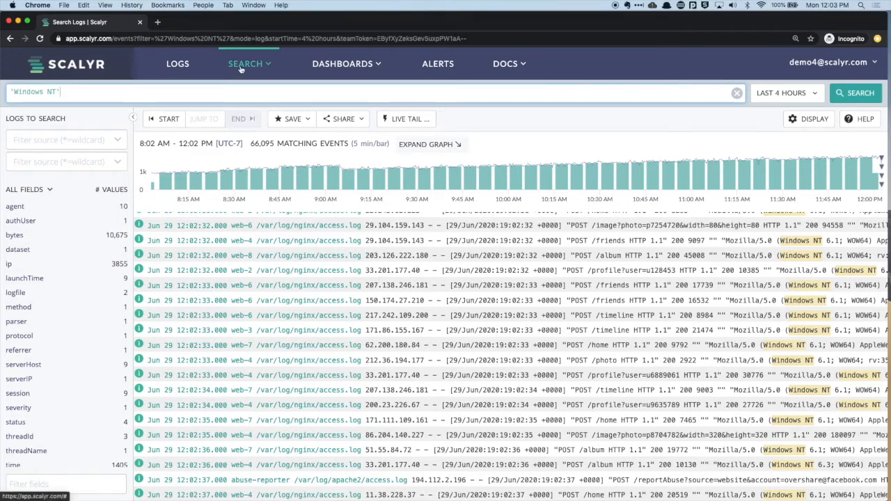
Start a fresh search limited to the source web and the log file /var/log/nginx/access.log
mouse_move(242, 69)
left_click(247, 89)
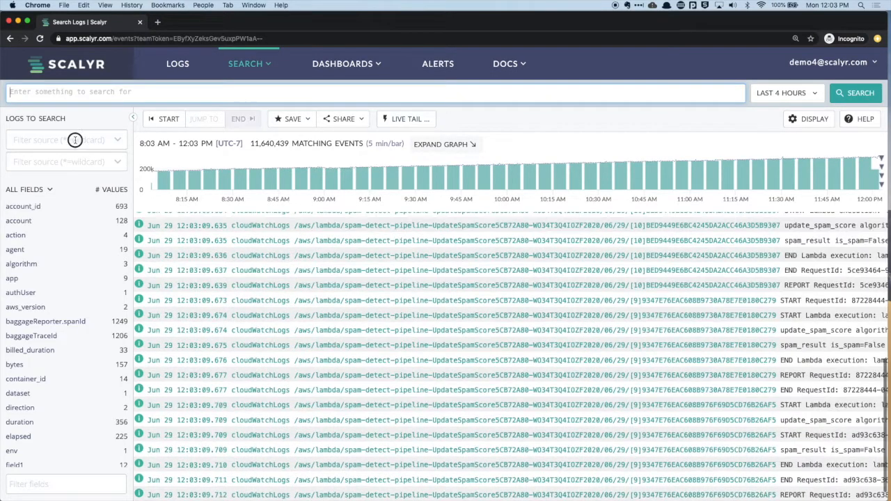
left_click(75, 140)
type("web")
key("Return")
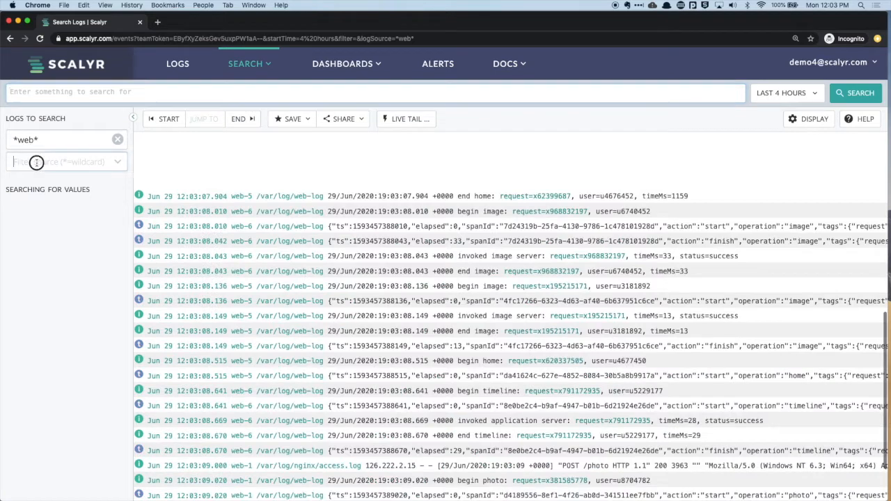
left_click(36, 161)
left_click(47, 183)
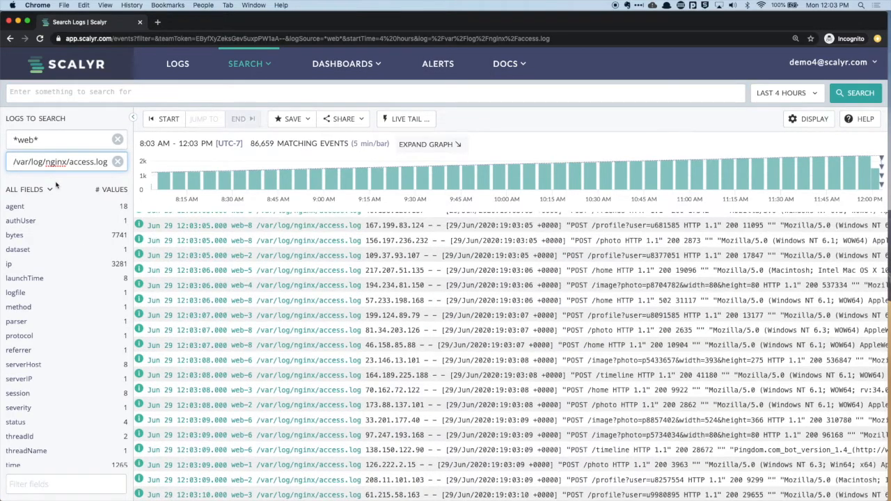
View the expanded graph of matching events, and graph the number of matches broken down by serverHost
left_click(446, 145)
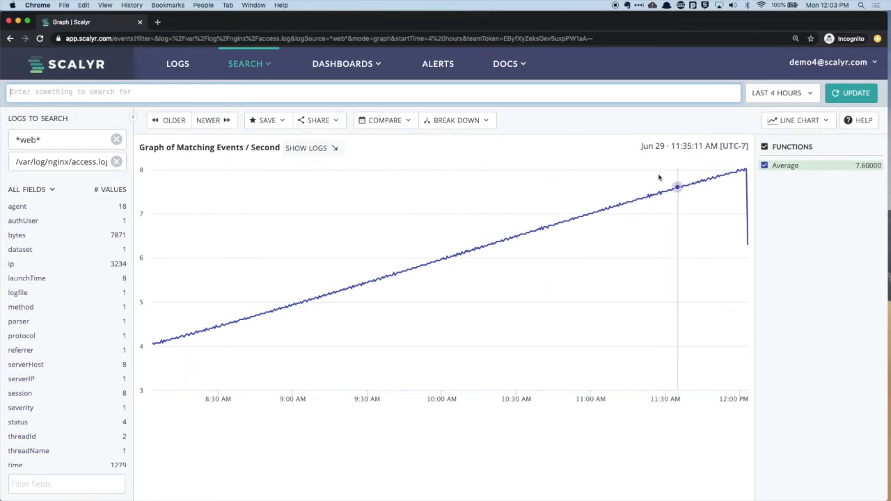
left_click(306, 149)
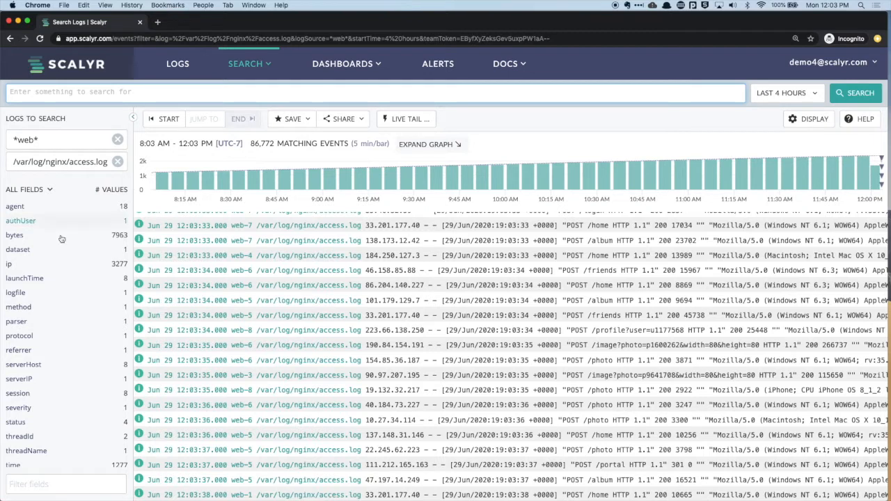
scroll(14, 325, "down", 1)
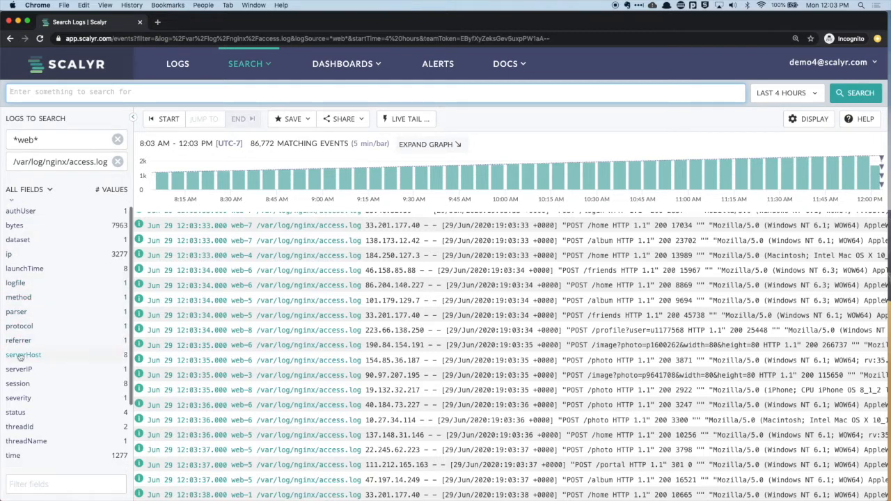
left_click(21, 356)
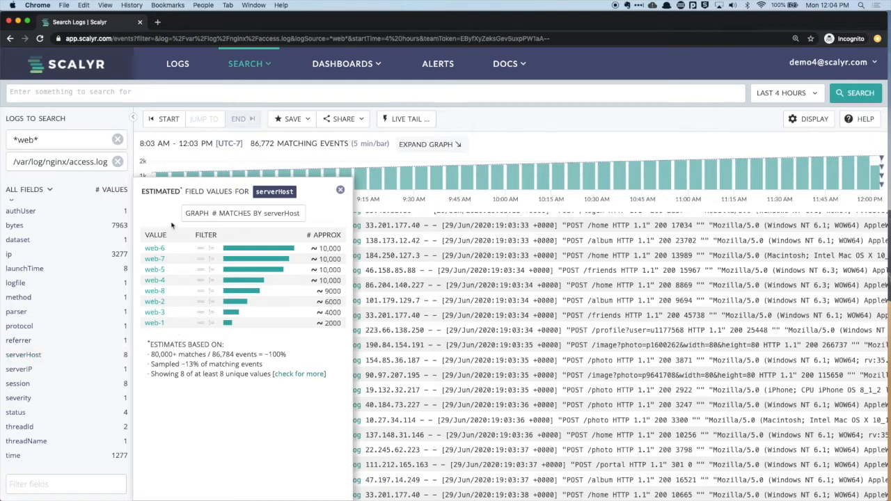
left_click(247, 214)
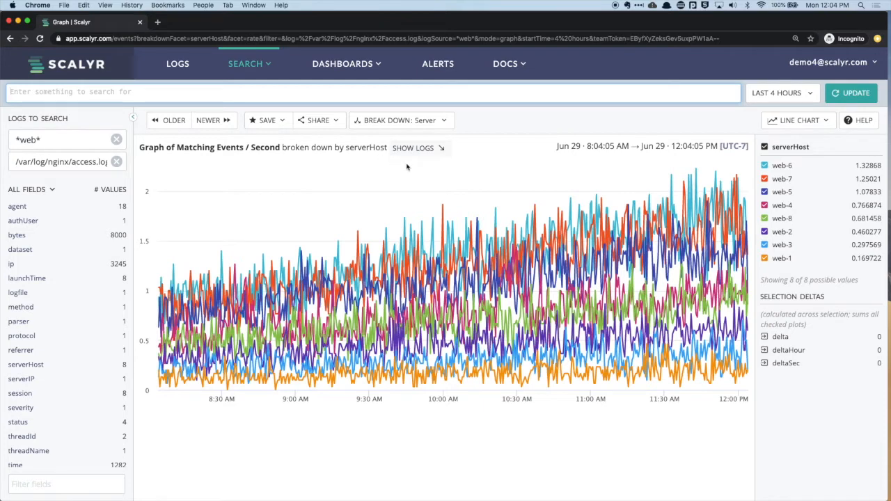
Display the serverHost breakdown as a stacked bar chart with 15-minute intervals, and review the other available intervals
left_click(793, 122)
left_click(646, 190)
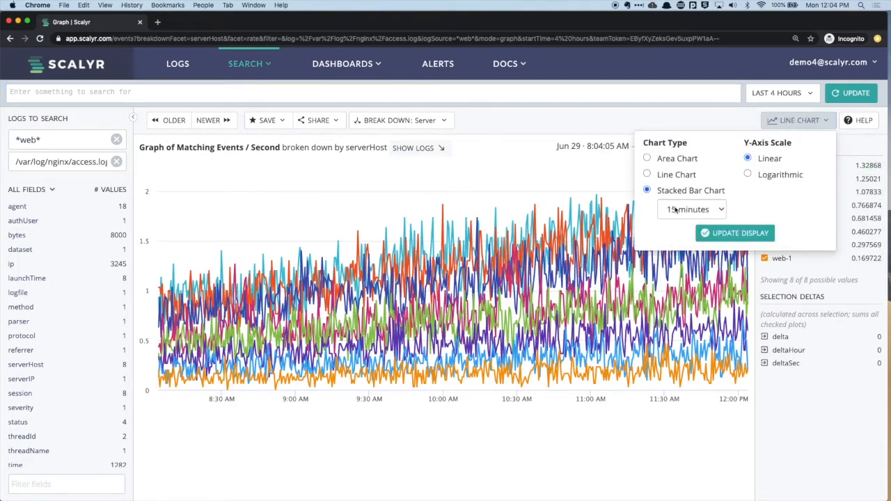
left_click(674, 209)
left_click(679, 211)
left_click(729, 234)
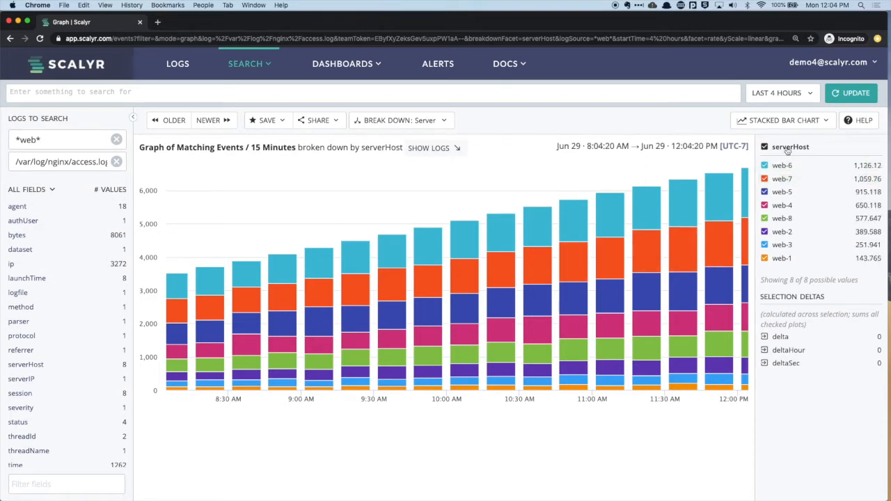
left_click(773, 121)
left_click(695, 207)
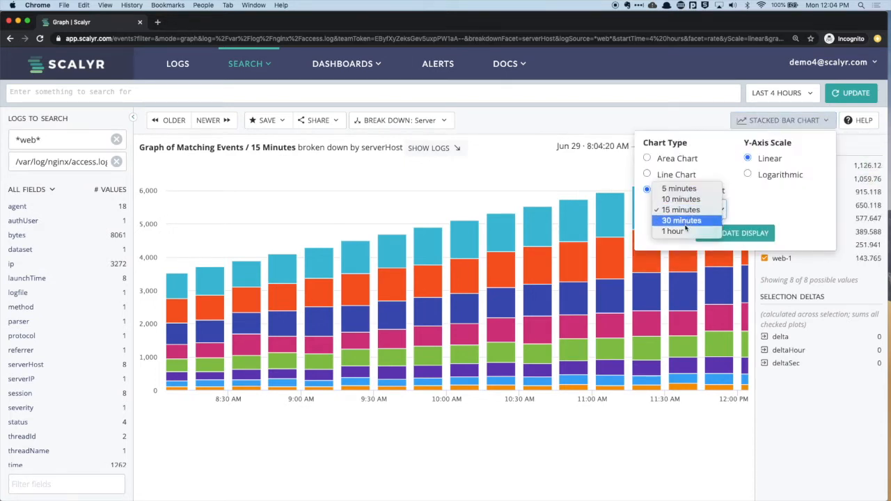
left_click(773, 208)
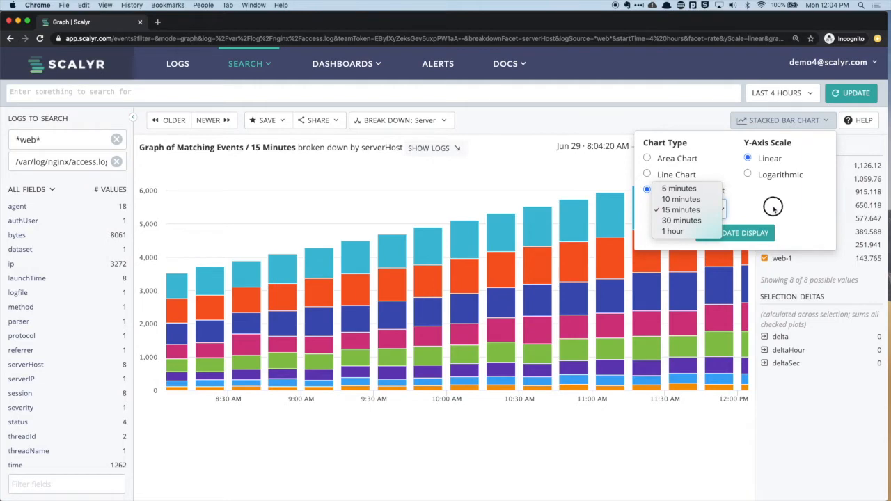
left_click(739, 234)
Return to the access log events and graph the values of the time field
left_click(9, 39)
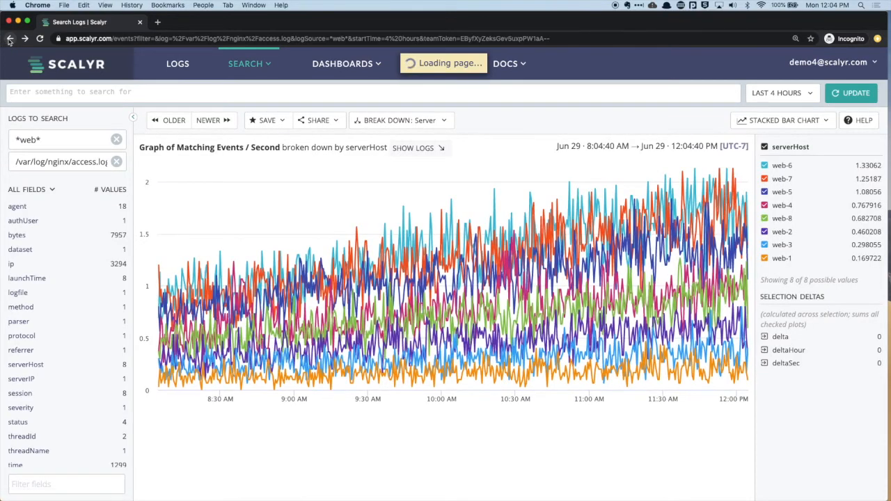
scroll(42, 324, "down", 1)
scroll(42, 324, "down", 1)
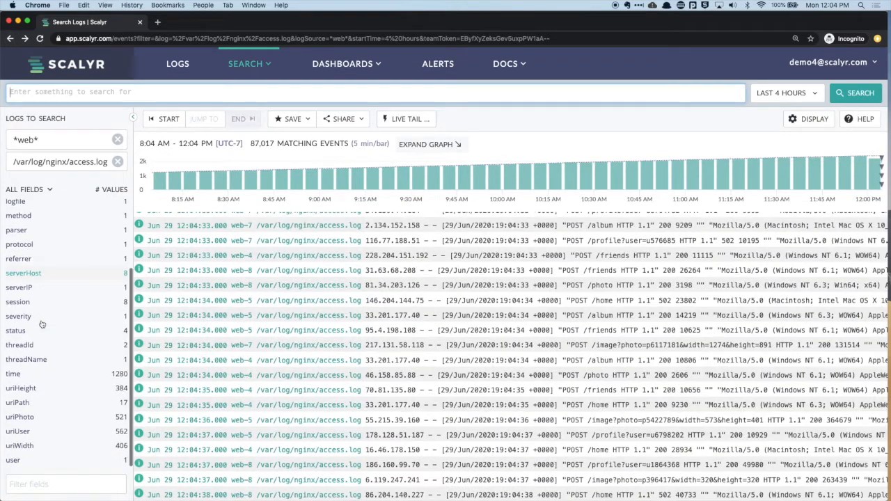
left_click(14, 374)
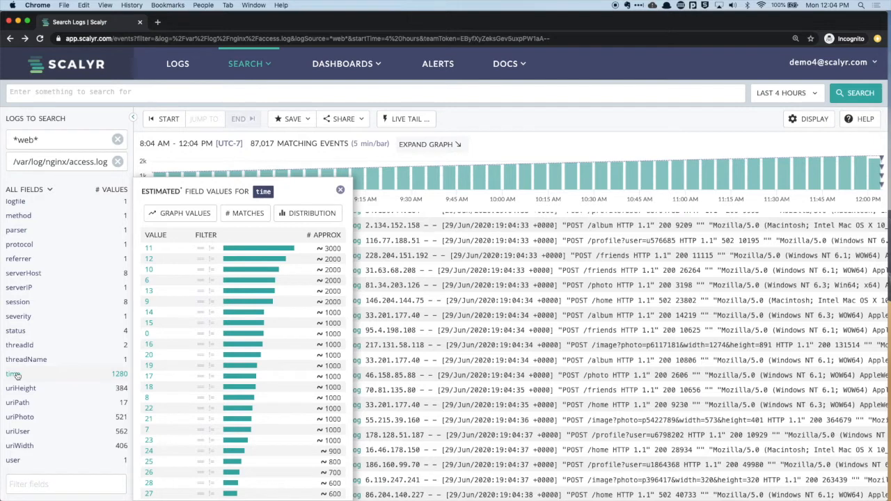
left_click(179, 213)
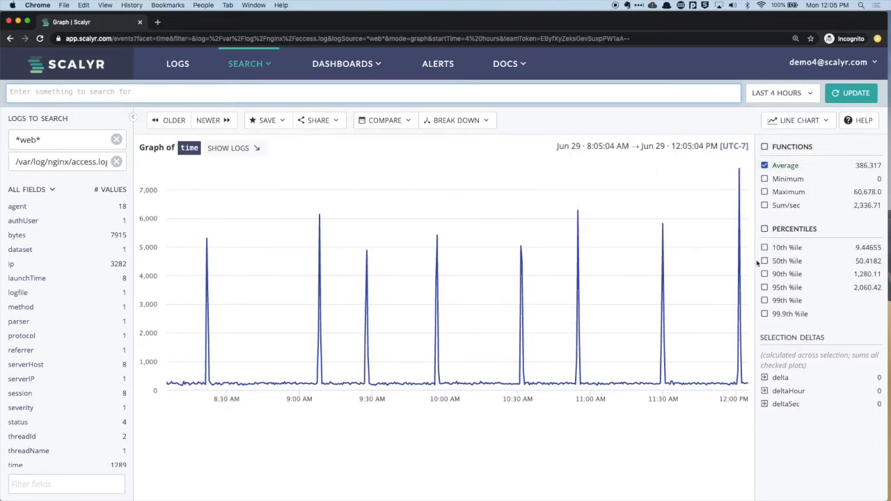
Add the maximum to the time graph, and replace it with the 95th and 99th percentiles
left_click(765, 192)
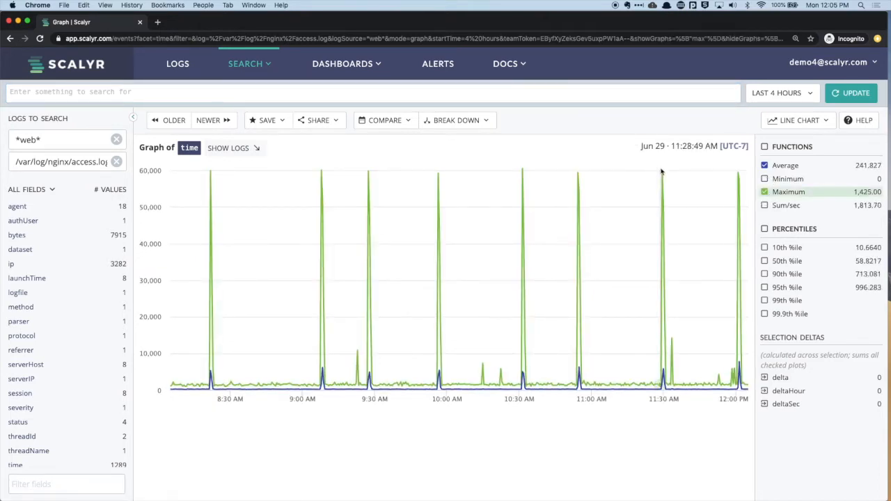
left_click(765, 192)
left_click(764, 287)
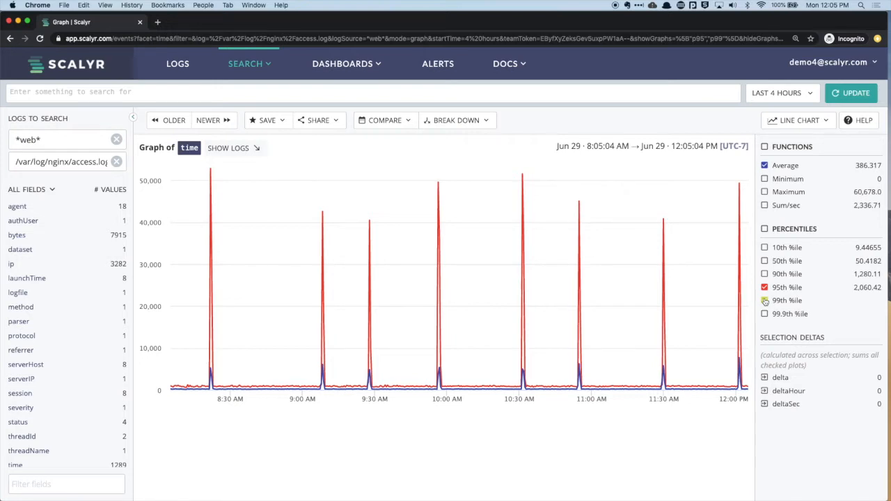
Go back from the time graph to the list of access log events
left_click(10, 39)
left_click(9, 38)
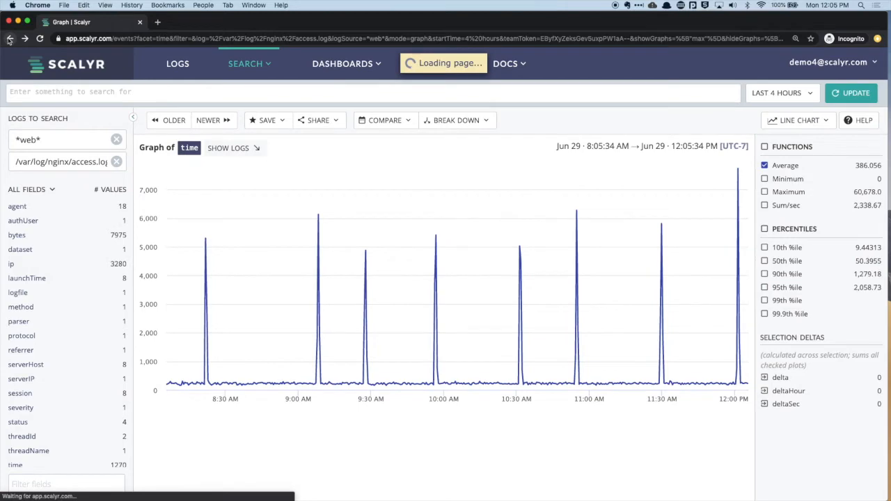
left_click(9, 39)
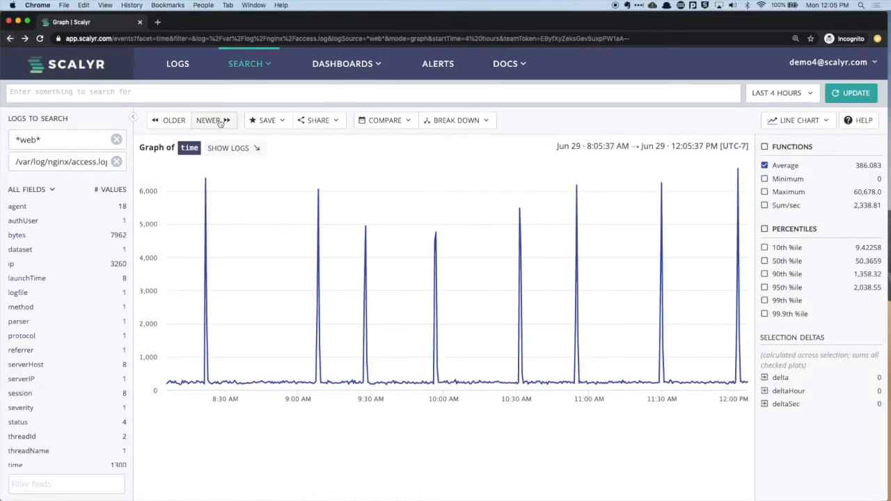
left_click(223, 150)
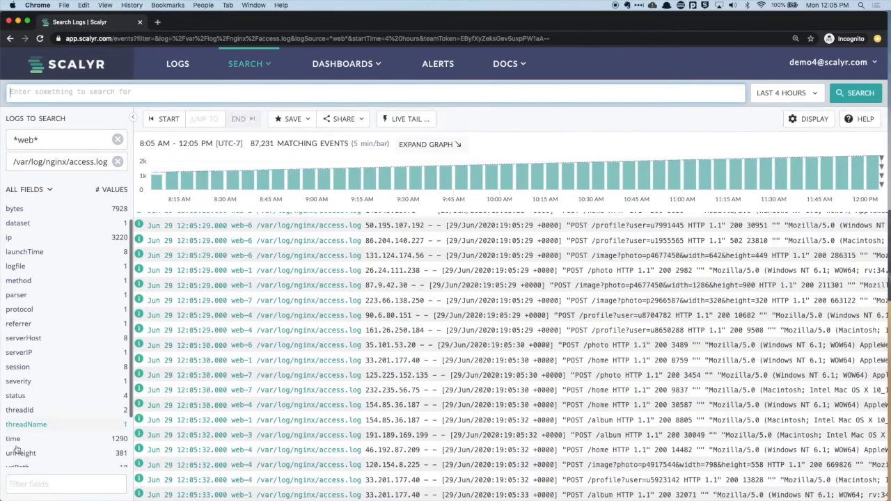
Show the value distribution of the time field for the access log events
scroll(12, 426, "down", 2)
left_click(14, 411)
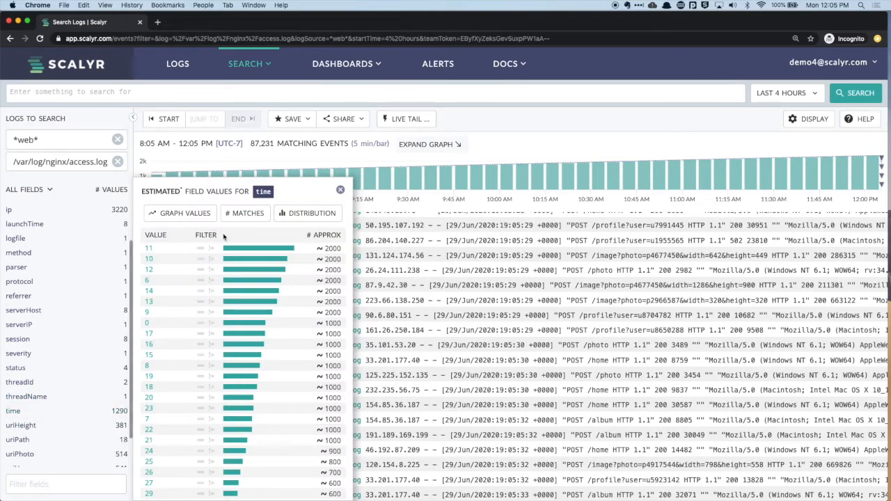
left_click(308, 214)
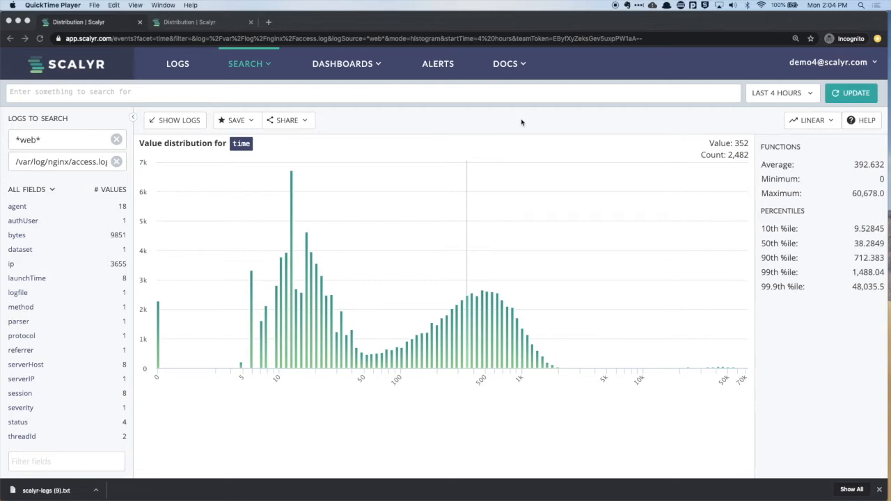
Start a new search and narrow its time range to 11:27–11:42 AM using the event graph
left_click(250, 70)
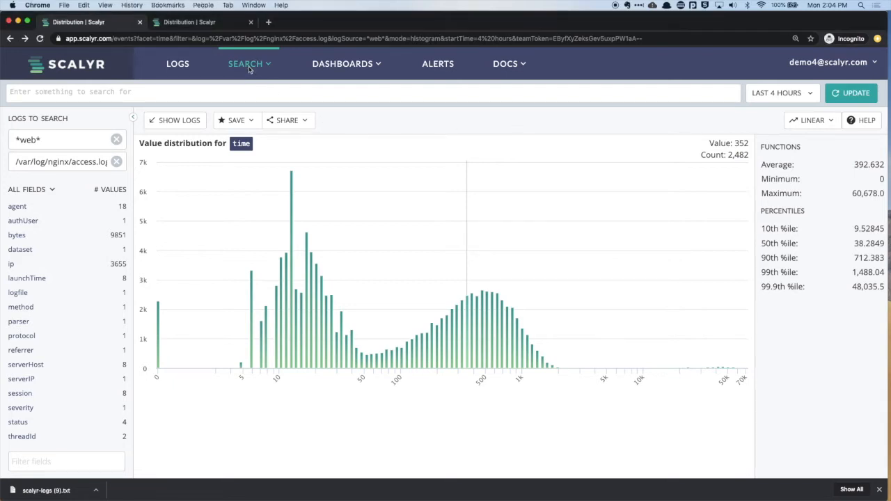
left_click(248, 68)
left_click(248, 89)
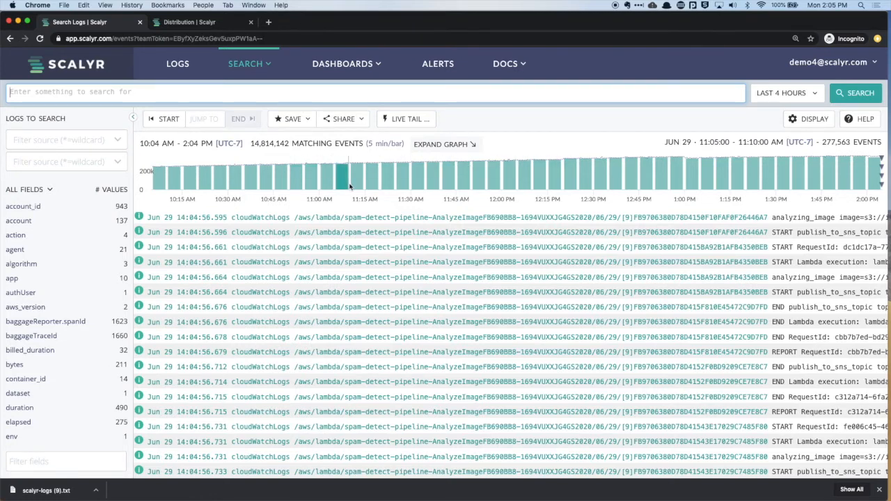
left_click_drag(402, 171, 448, 176)
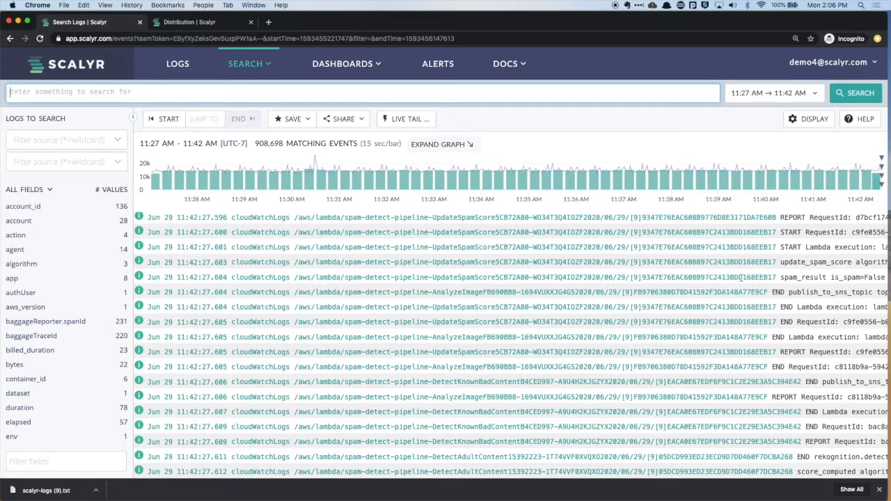
Browse back through the earlier log events in the 11:27–11:42 AM range
scroll(423, 414, "up", 10)
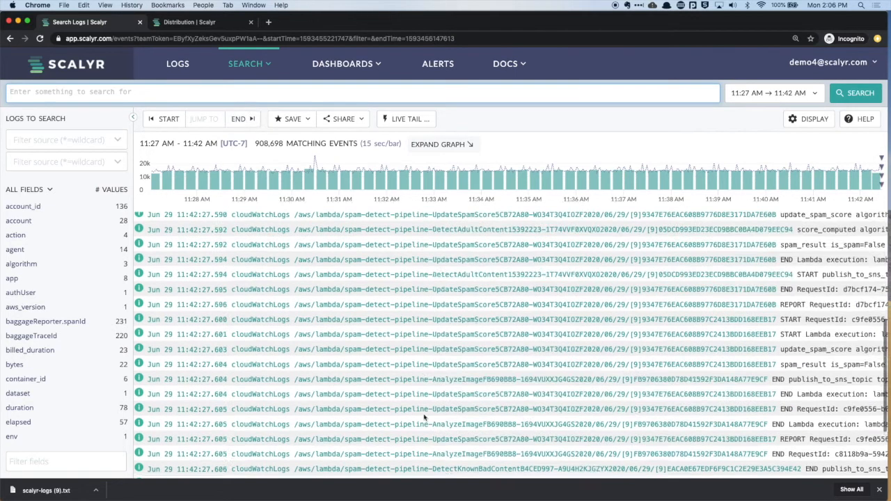
scroll(423, 414, "up", 10)
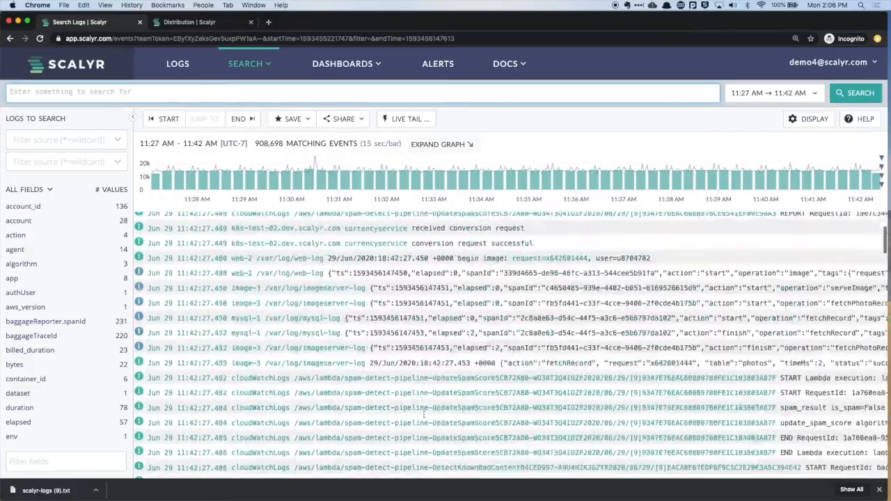
scroll(423, 412, "up", 10)
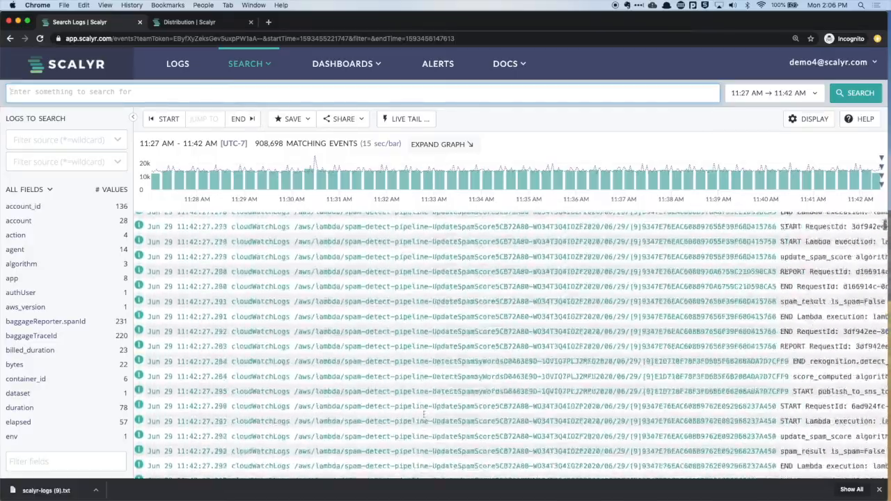
scroll(431, 411, "up", 3)
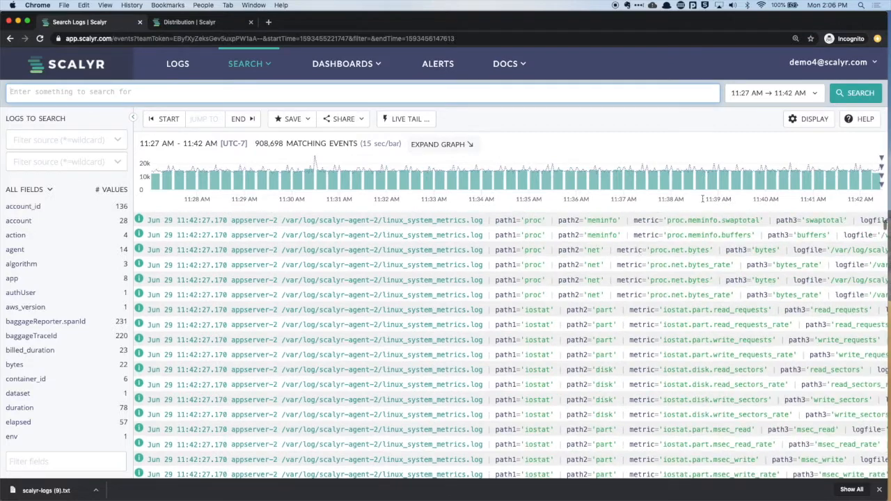
Jump to the events in the 11:39:30 AM and 11:33:45 AM graph bars, and to the end and start of the range
left_click(747, 180)
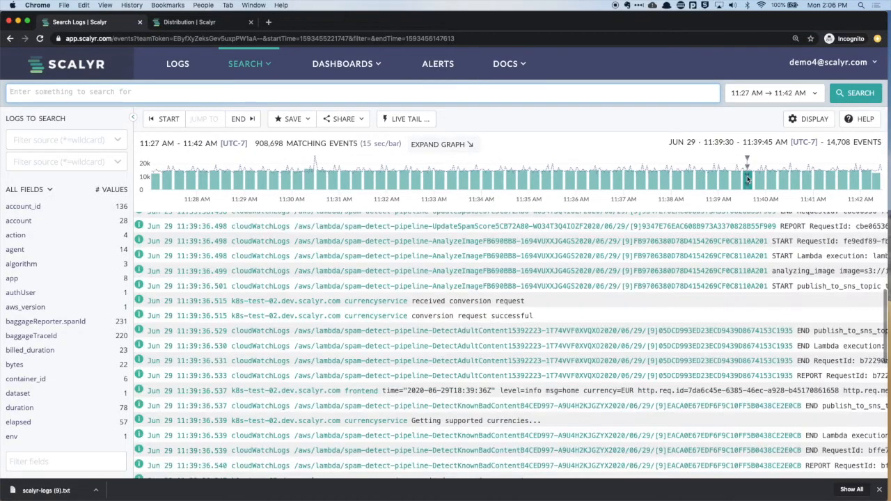
left_click(471, 179)
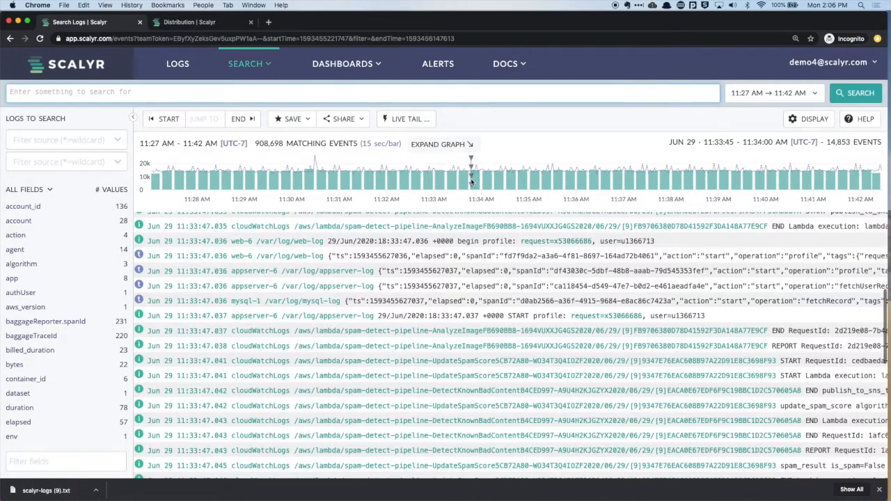
left_click(240, 119)
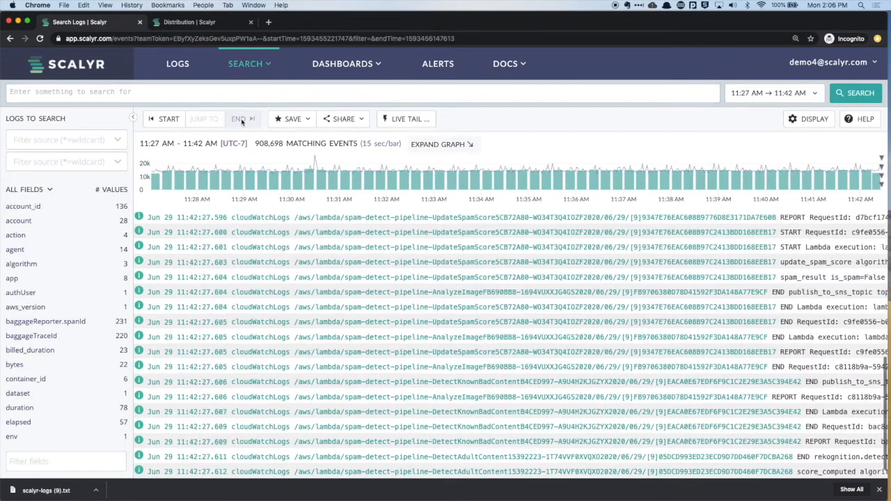
left_click(153, 121)
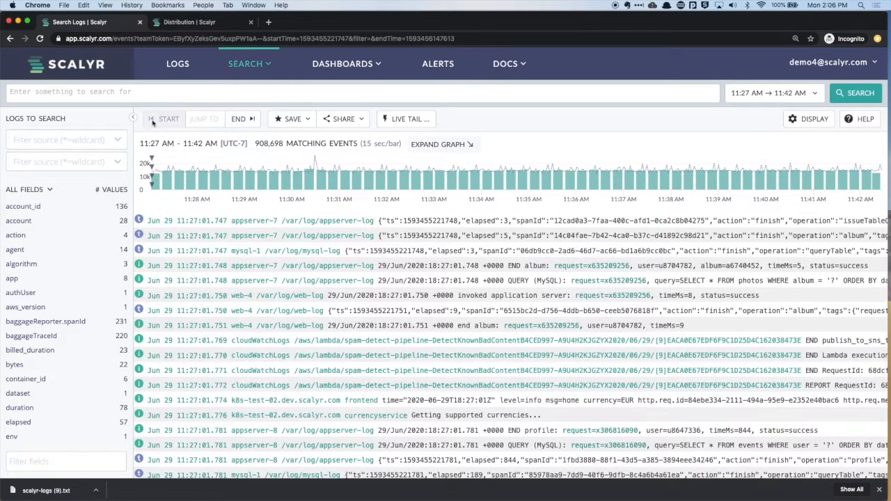
Jump to the log events at 11:32 and check that position on the event graph
left_click(205, 119)
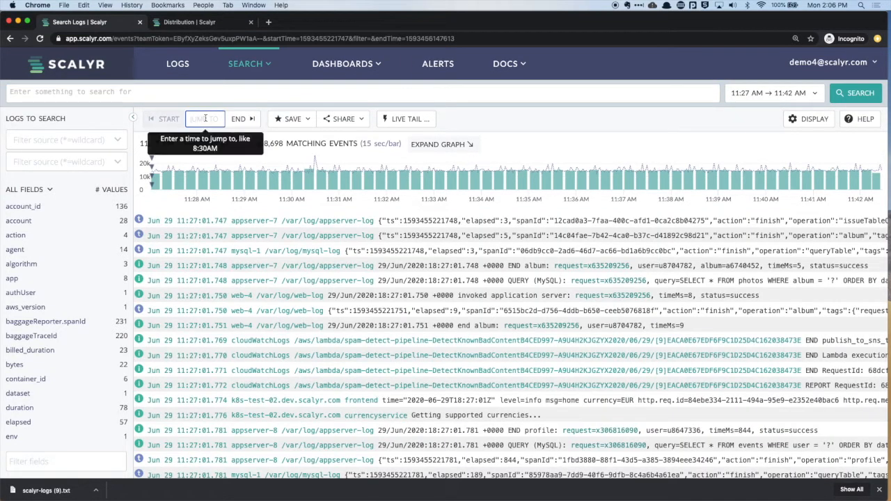
type("11:32")
key("Return")
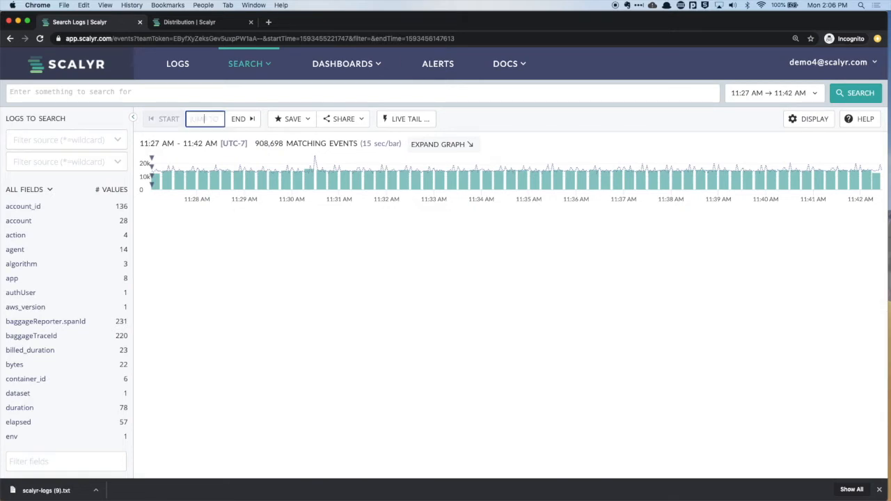
mouse_move(388, 182)
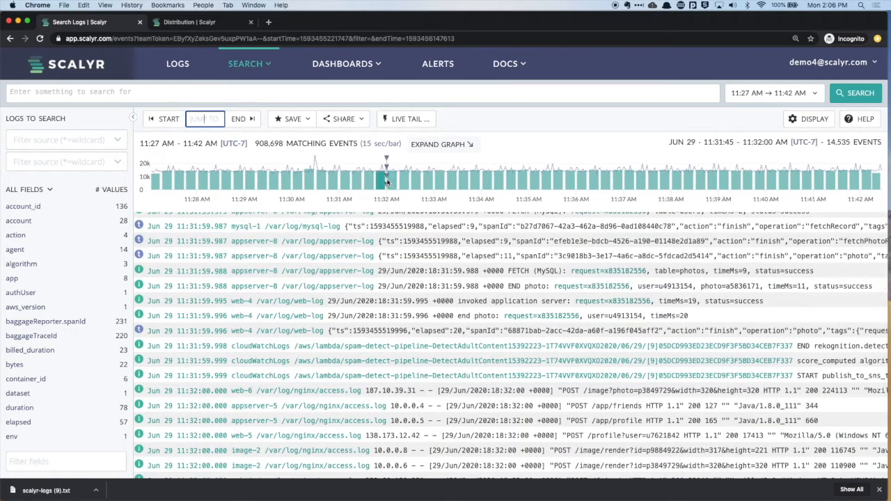
Review the naming and search menu options for saving the current search, and cancel without saving
left_click(289, 120)
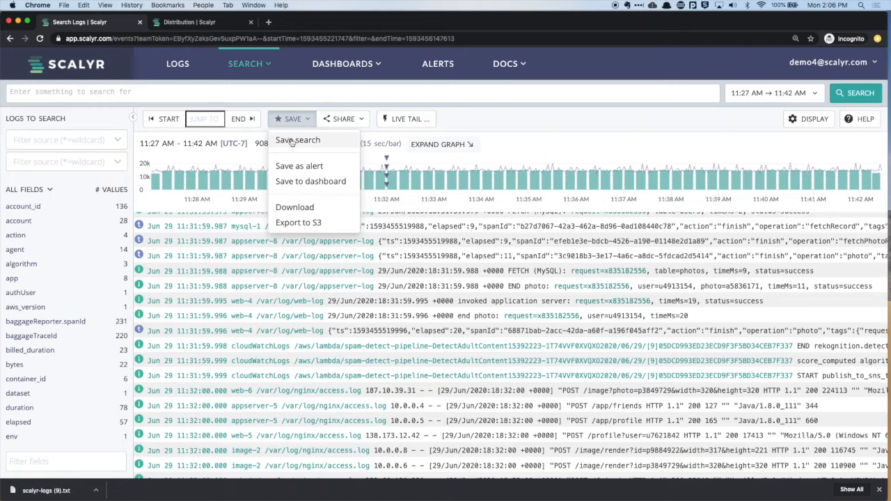
left_click(292, 140)
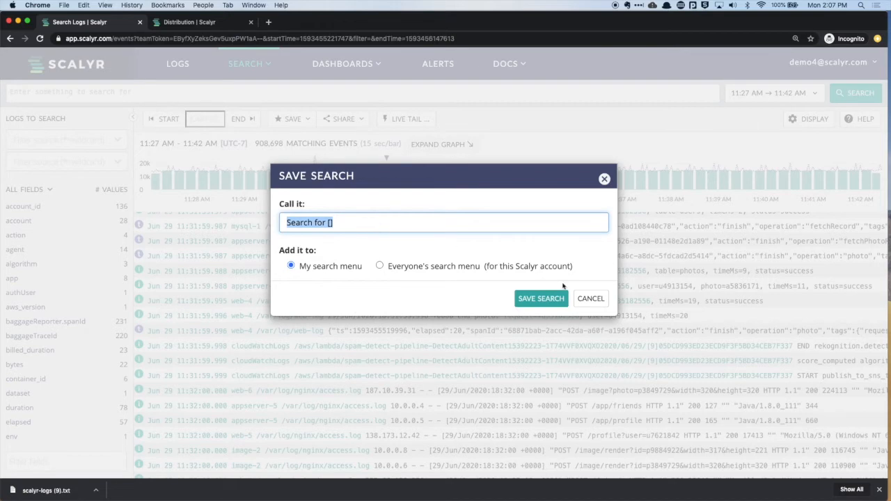
left_click(590, 297)
Review the lists of saved and shared searches, and the available options for saving and sharing a search
left_click(244, 64)
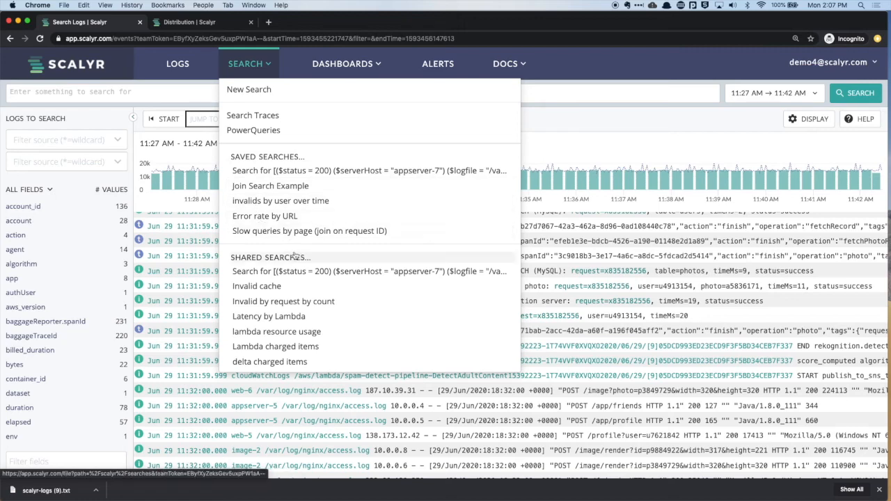
left_click(248, 65)
left_click(293, 119)
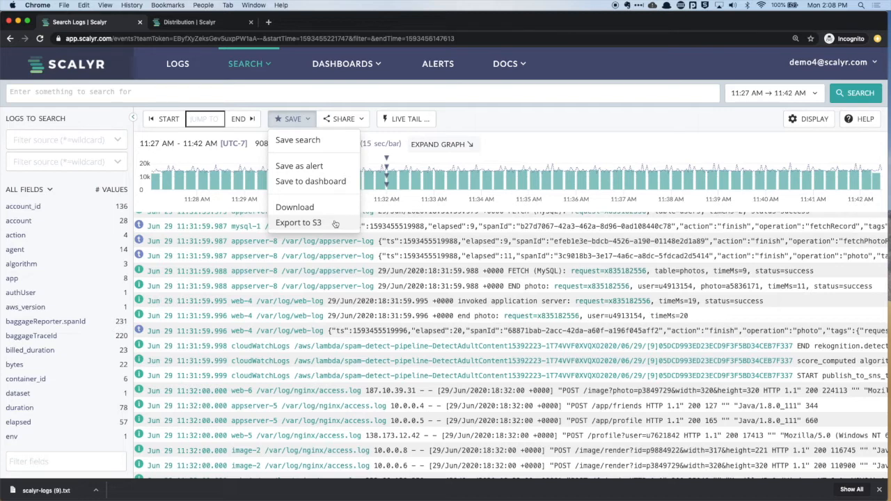
left_click(353, 117)
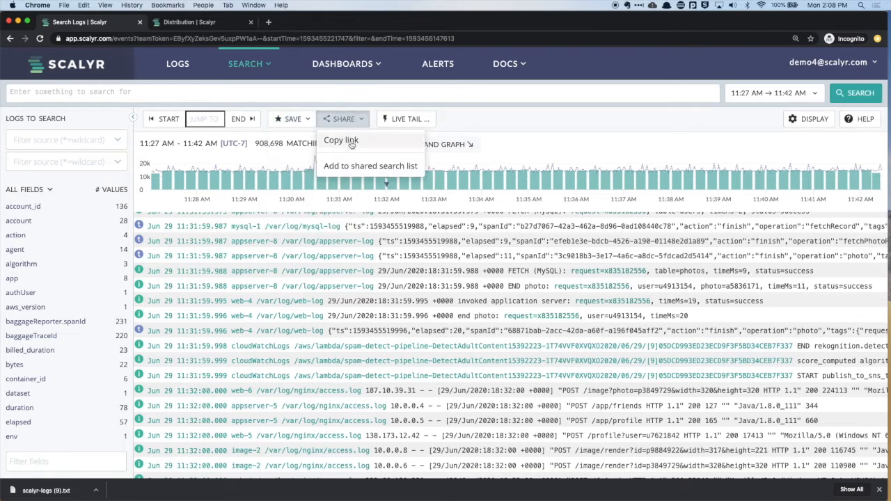
Search the last 1 hour for events with algorithm detect_adult_content and a single account_id value
left_click(773, 92)
left_click(720, 126)
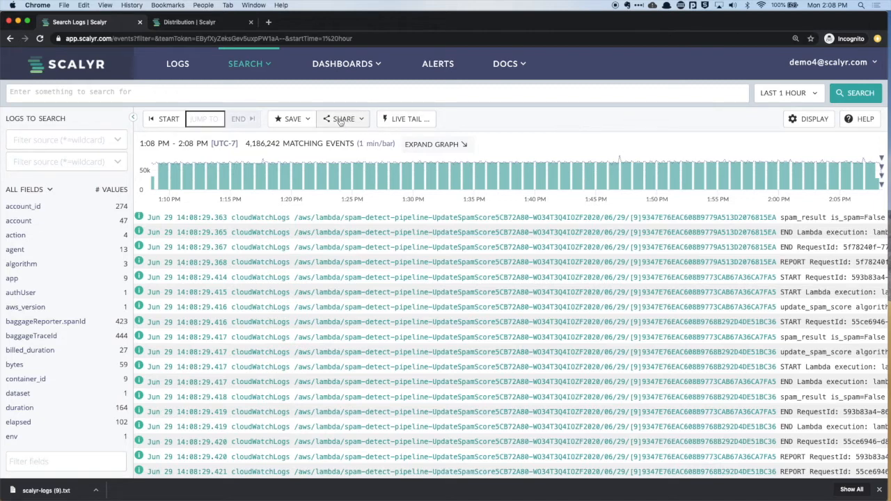
left_click(21, 263)
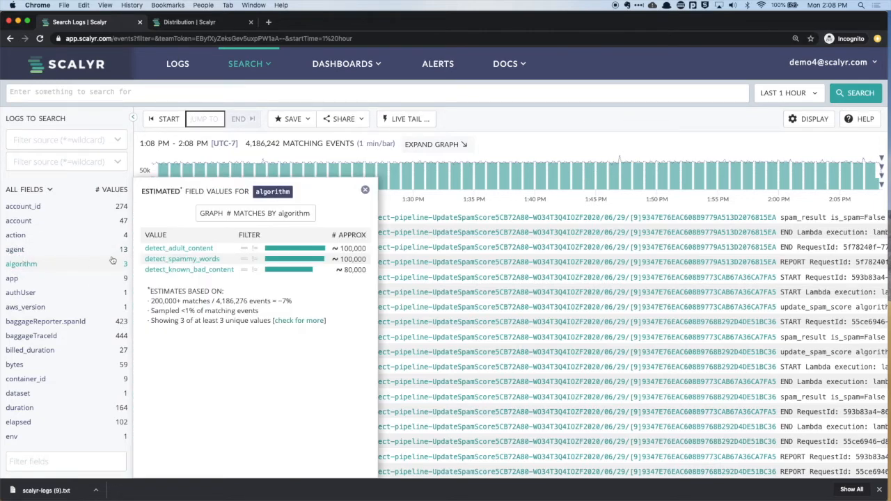
left_click(151, 246)
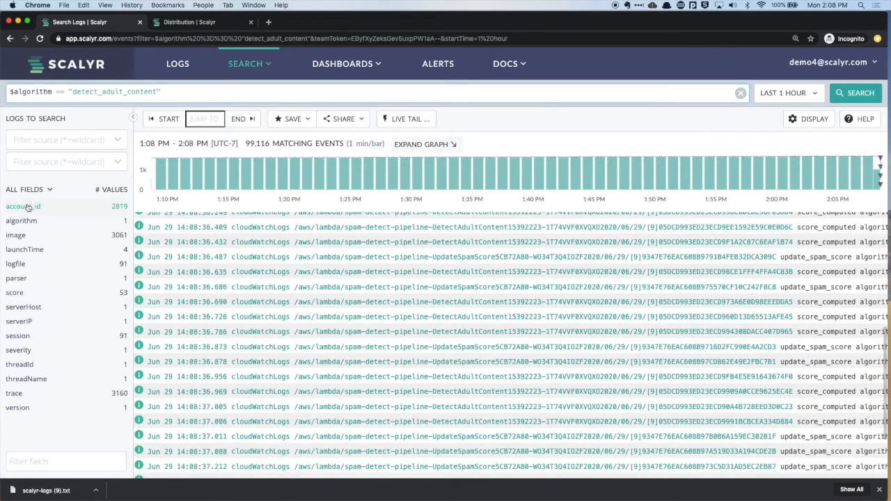
left_click(28, 206)
left_click(159, 263)
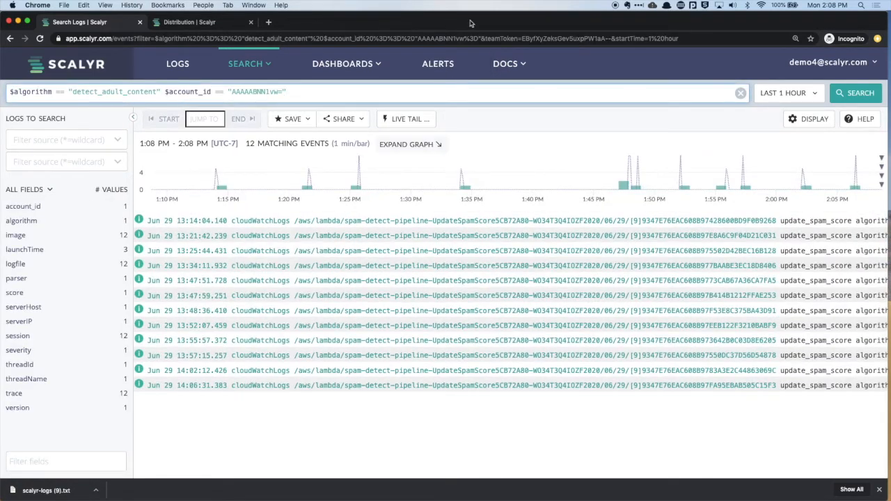
Copy the share link of the filtered search and open it in a new browser tab
left_click(342, 119)
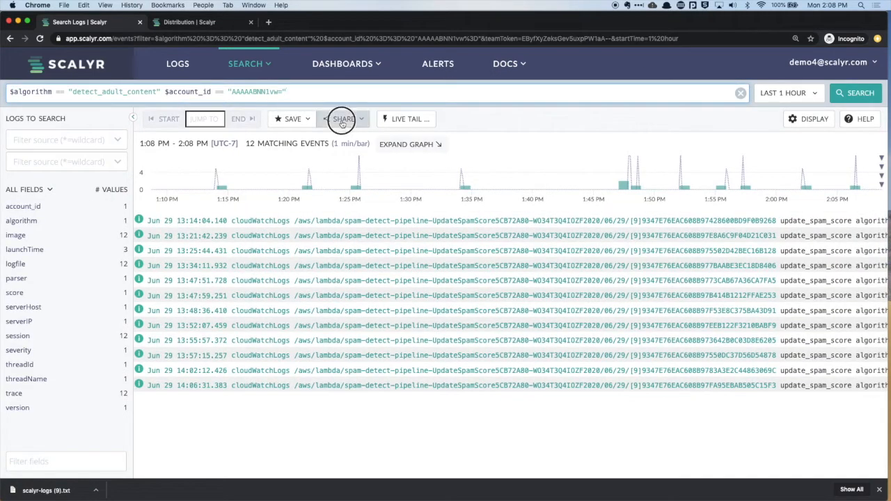
left_click(341, 140)
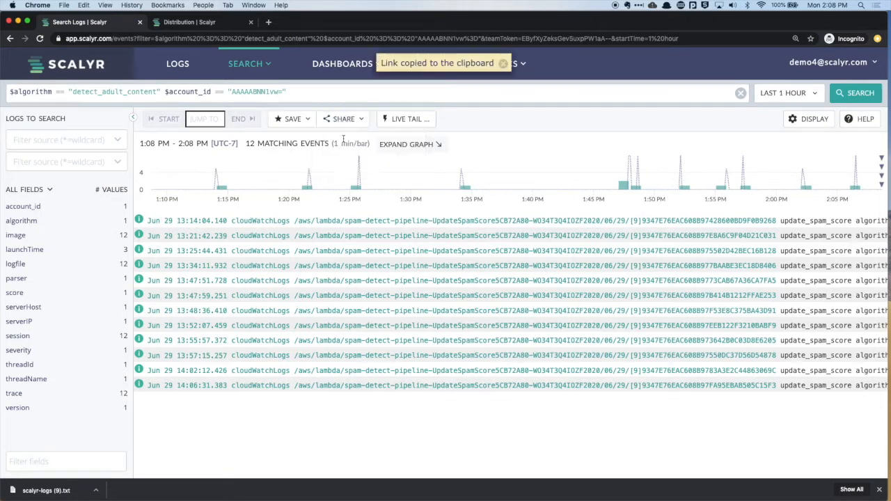
key("super+t")
key("super+v")
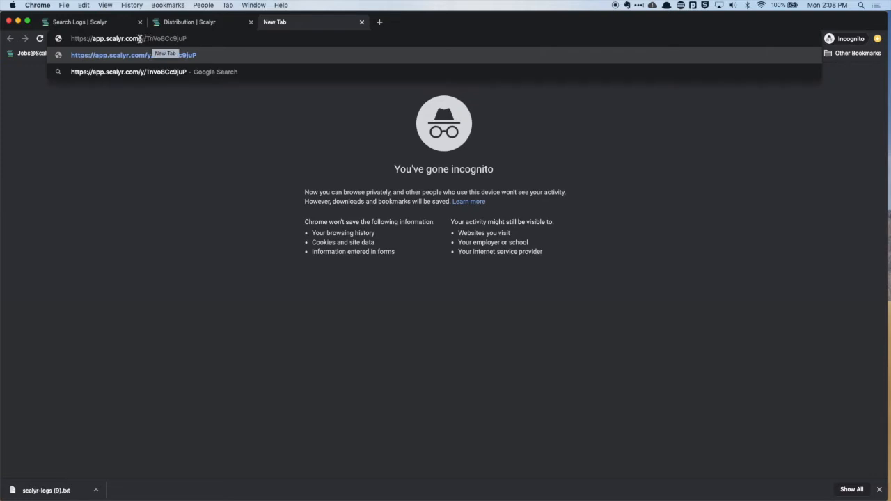
key("Return")
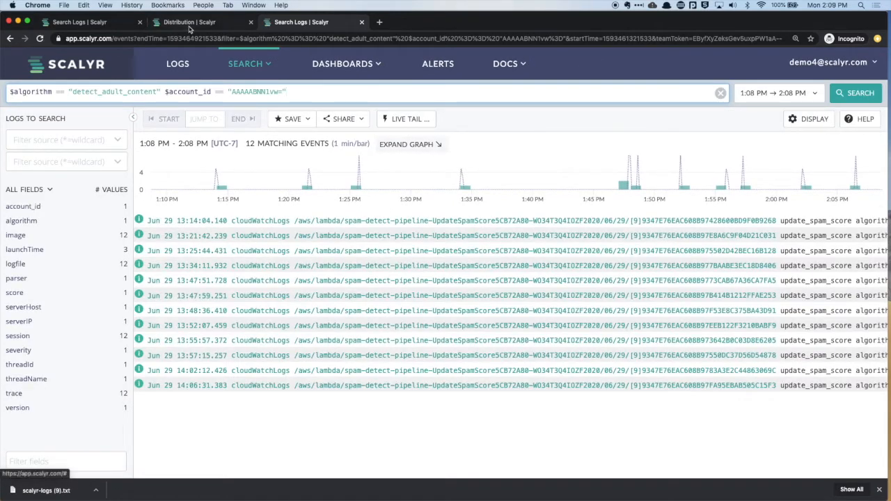
Compare the time range of the original search tab with that of the shared link tab, and return to the original
left_click(135, 26)
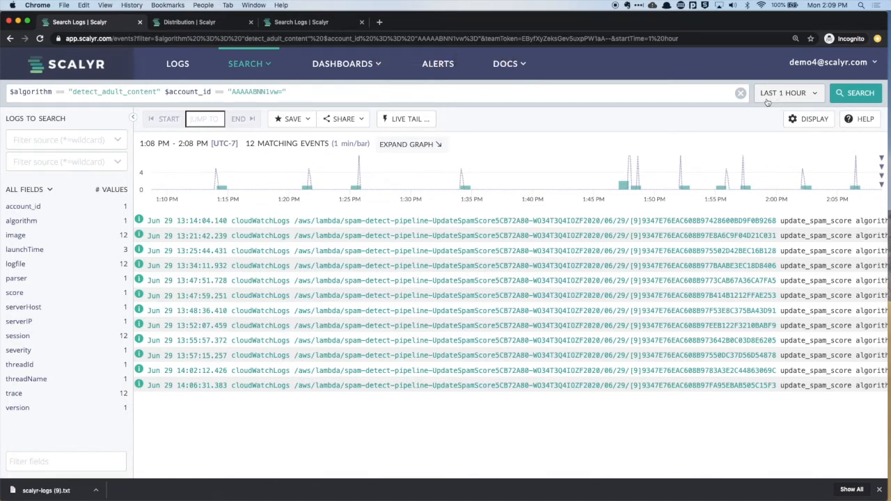
left_click(315, 23)
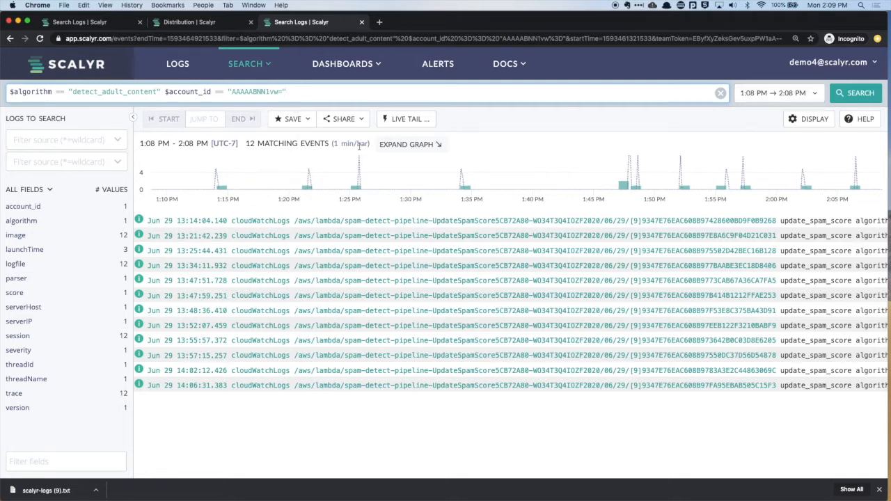
left_click(104, 23)
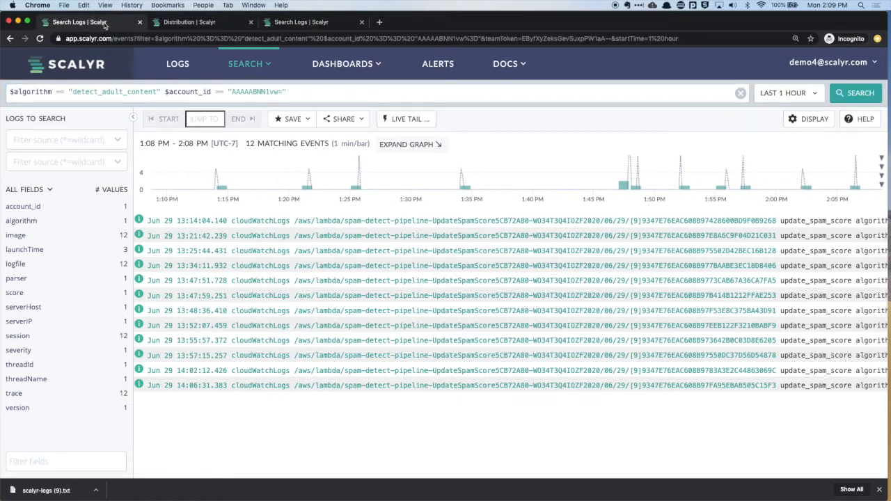
Copy the link of the original search again and clear its algorithm and account_id query
left_click(344, 119)
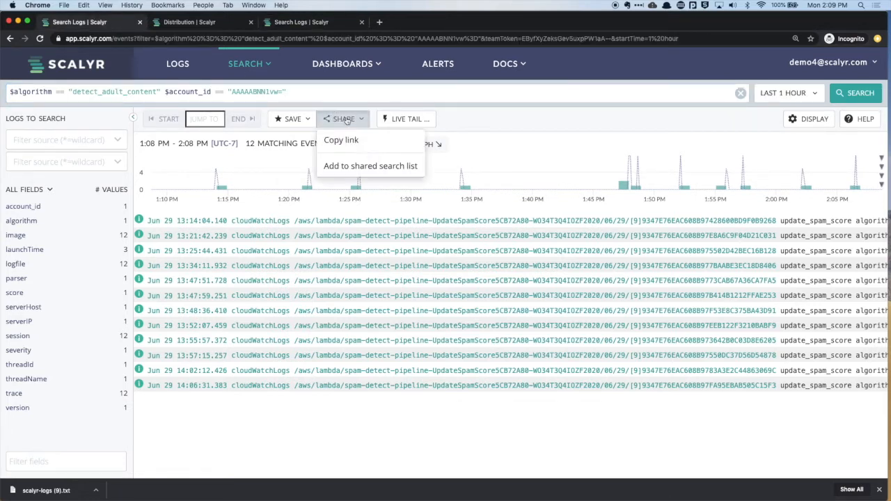
left_click(352, 142)
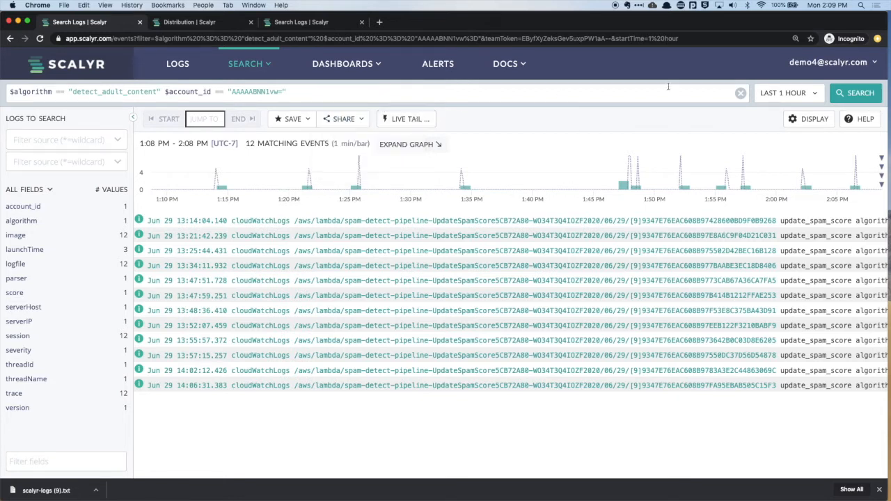
left_click(740, 92)
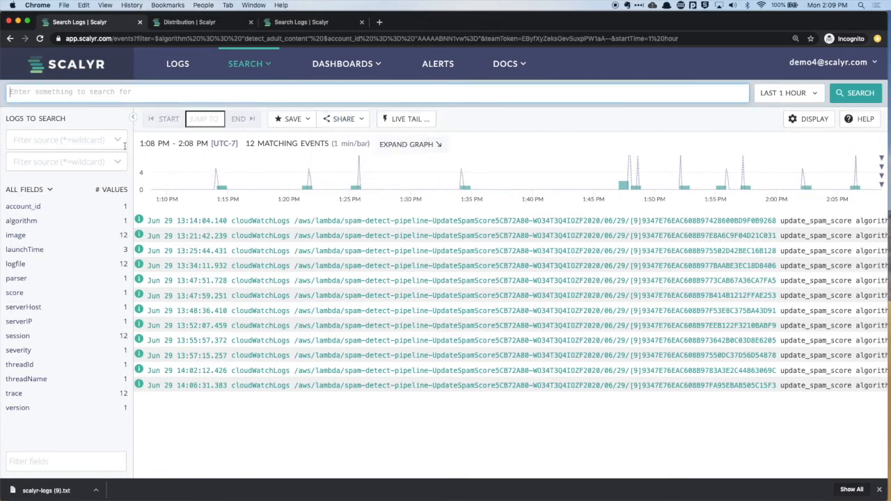
Limit the search to sources matching *web* and to the log file /var/log/nginx/access.log
left_click(86, 139)
type("web")
key("Return")
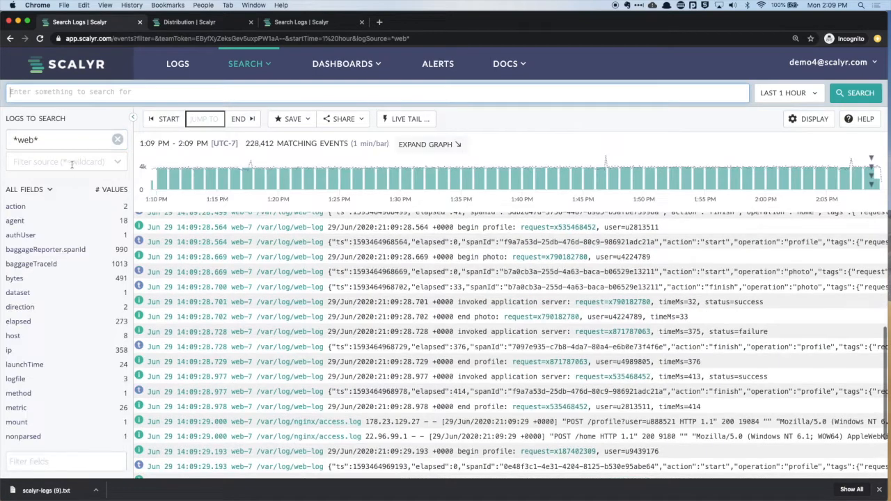
left_click(68, 162)
left_click(70, 185)
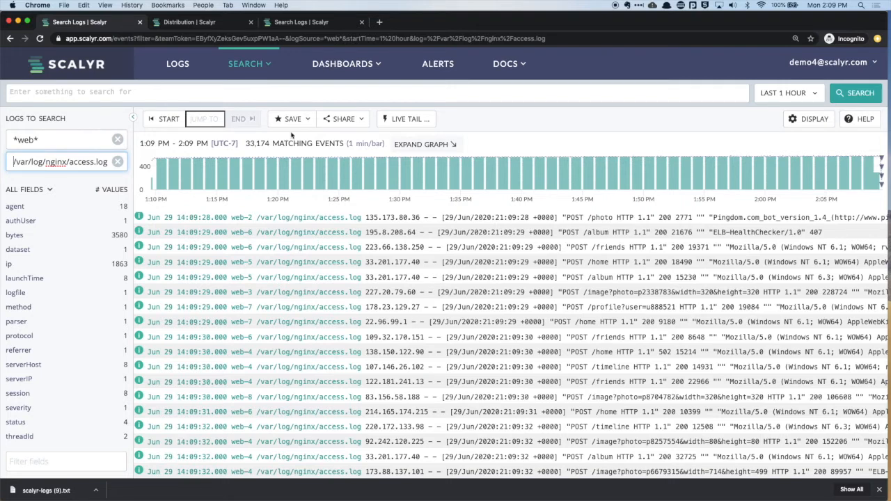
Watch the live tail of the filtered web access logs and close it to return to the search
left_click(403, 119)
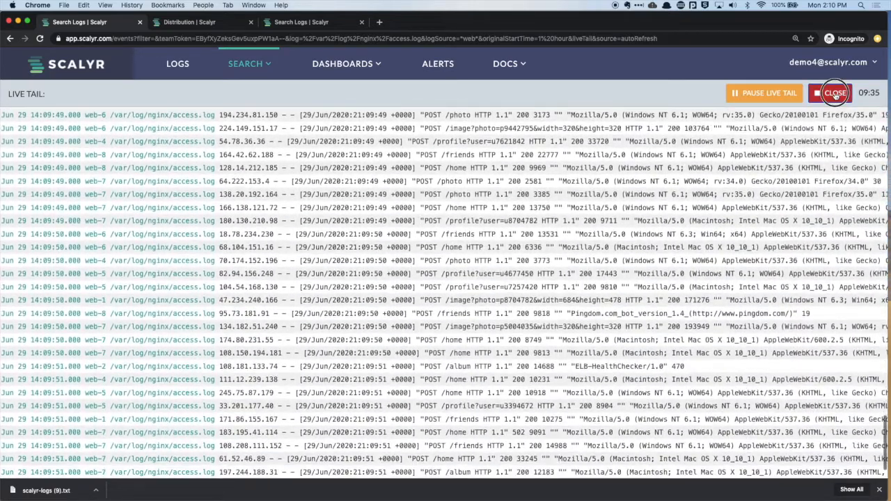
left_click(835, 95)
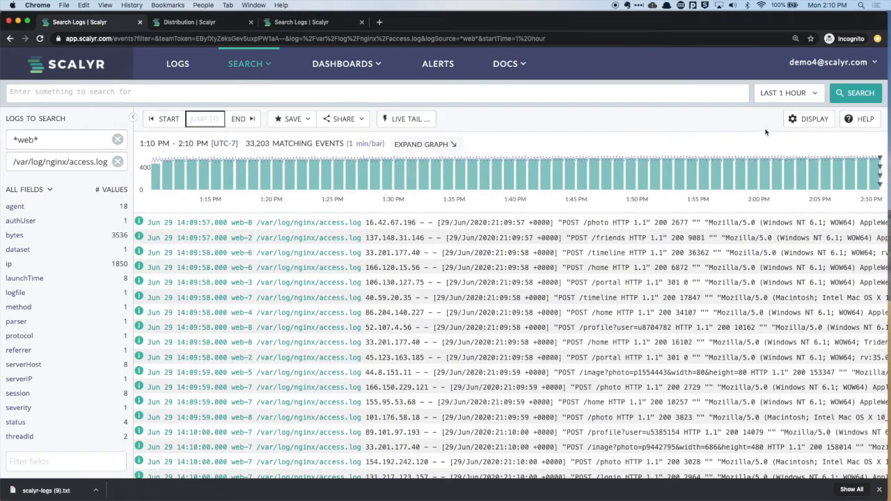
Change the display settings to show the log entries in wrapping rows
left_click(807, 125)
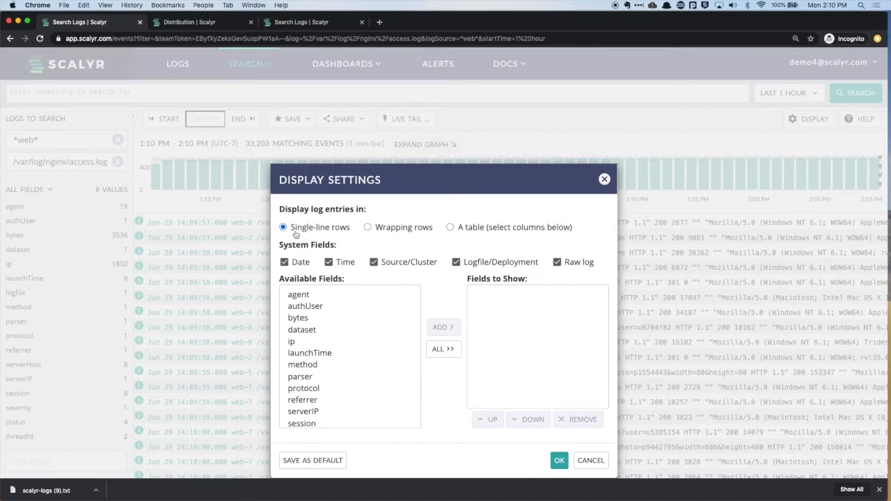
left_click(604, 179)
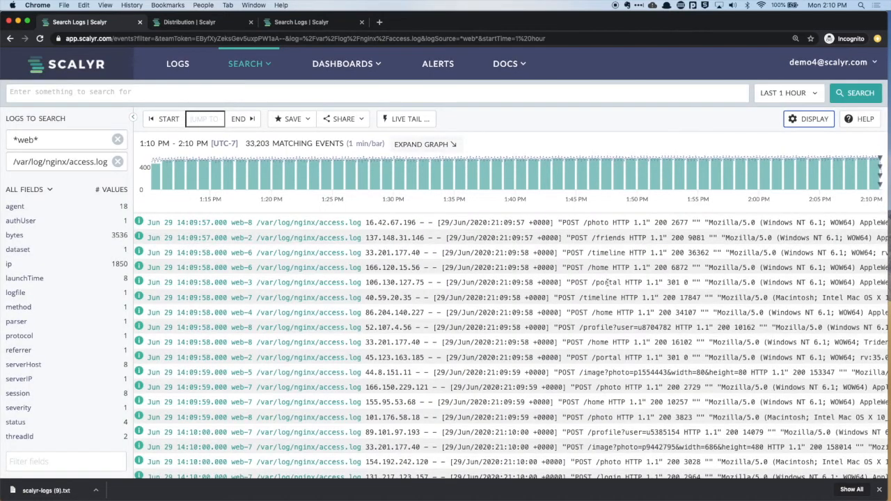
scroll(605, 282, "right", 10)
scroll(604, 282, "left", 10)
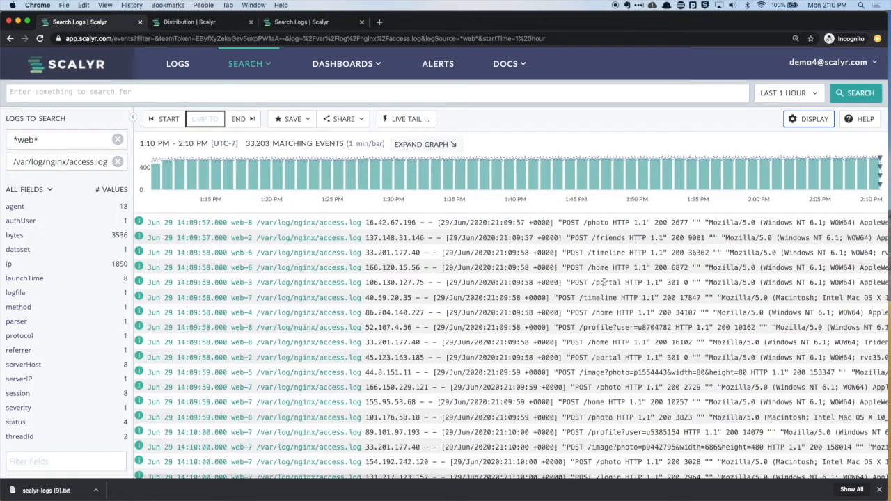
left_click(807, 119)
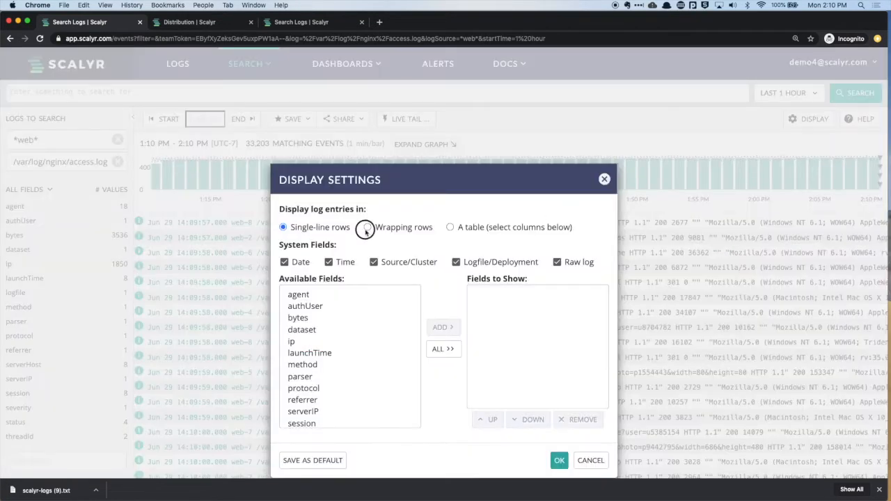
left_click(558, 460)
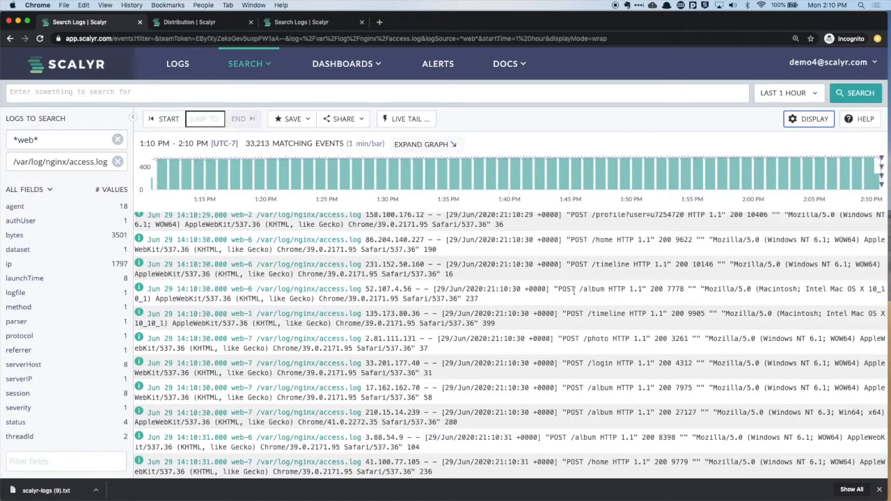
Display the log entries in single-line rows with the time and uriPath fields added
left_click(808, 118)
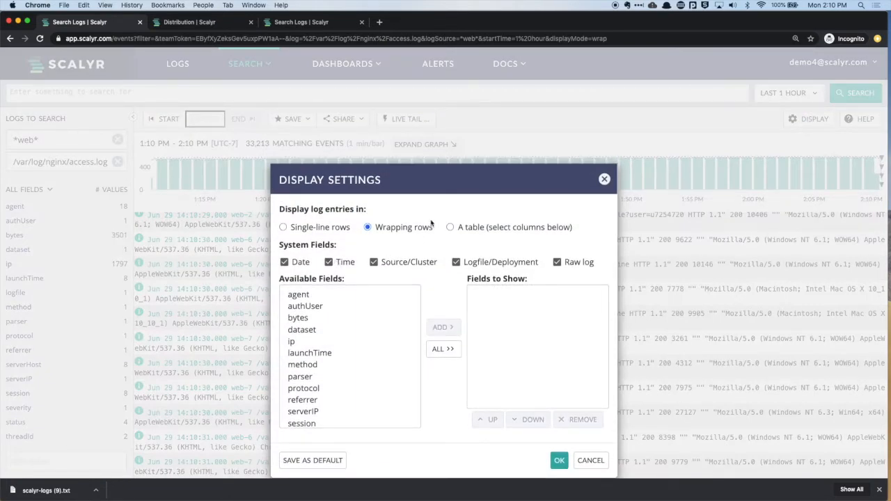
left_click(296, 229)
scroll(288, 392, "down", 5)
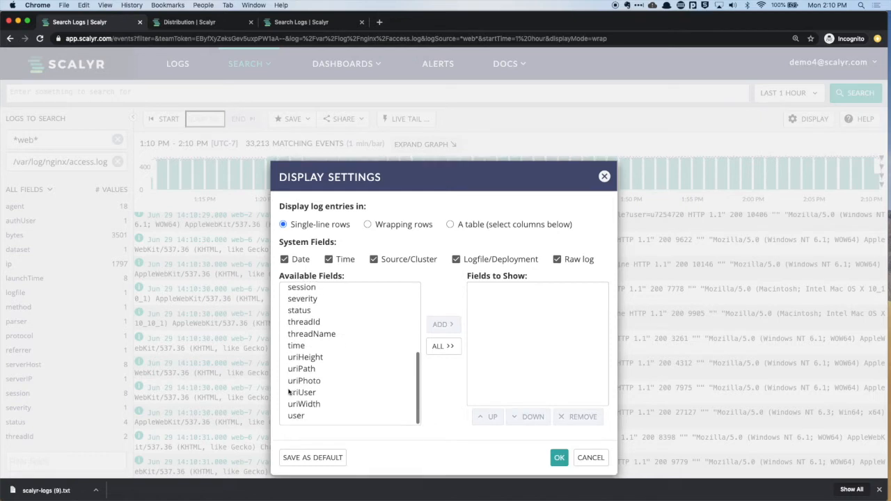
scroll(328, 345, "up", 3)
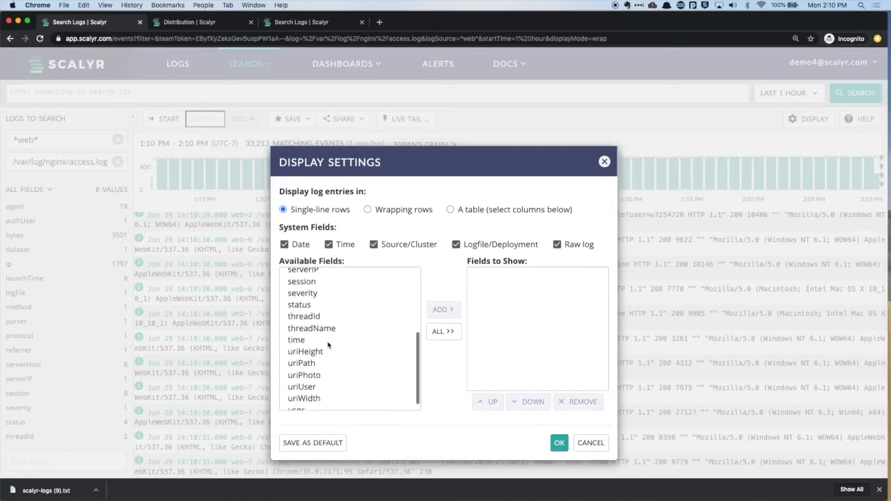
scroll(320, 348, "down", 2)
left_click(305, 348)
left_click(438, 309)
left_click(317, 357)
left_click(438, 309)
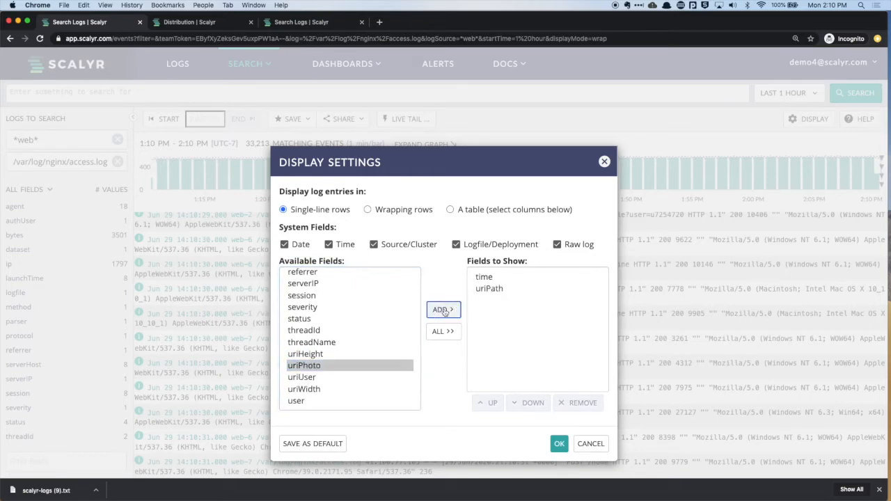
left_click(562, 447)
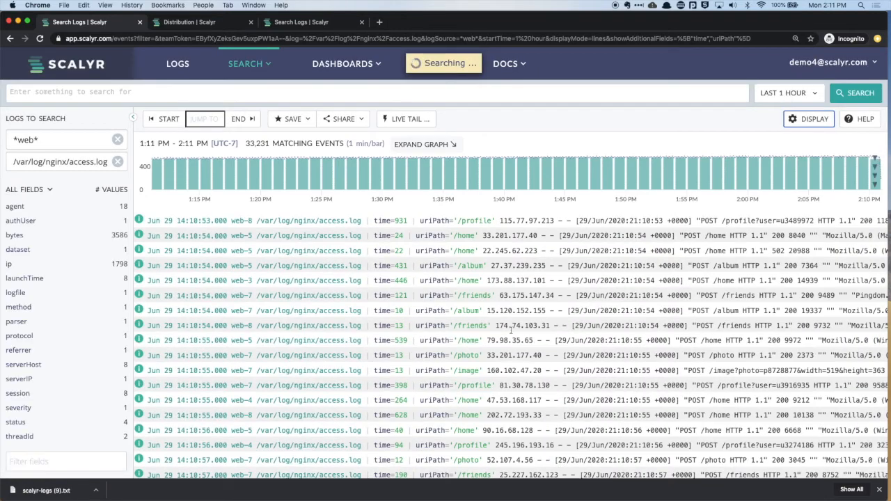
Hide the Raw log system field from the displayed entries
scroll(351, 263, "down", 2)
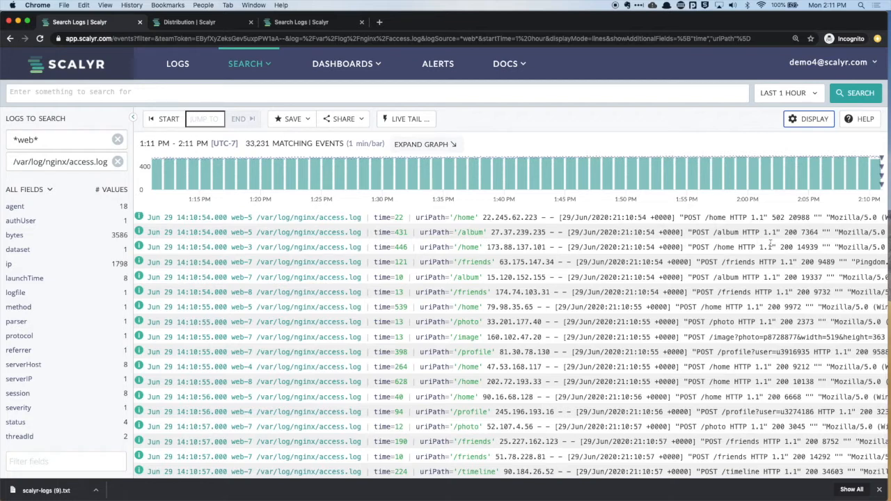
left_click(805, 119)
left_click(561, 265)
left_click(559, 461)
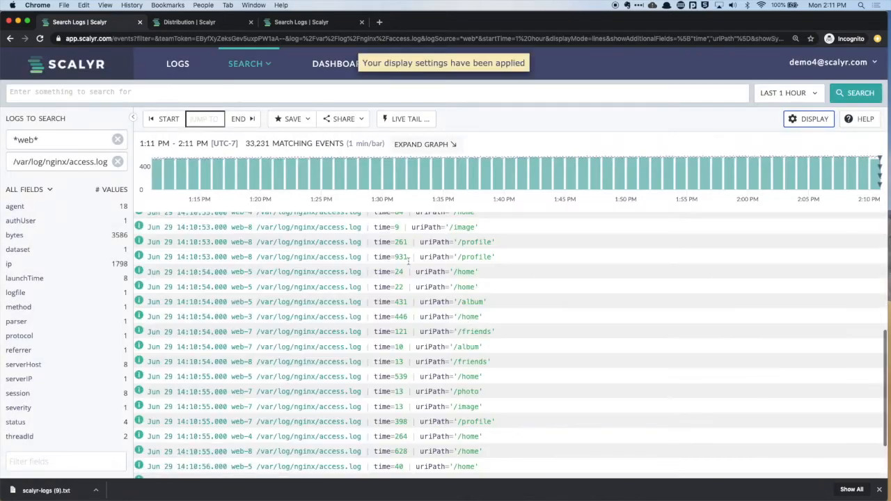
Change the display settings to show the log entries as a table
left_click(793, 121)
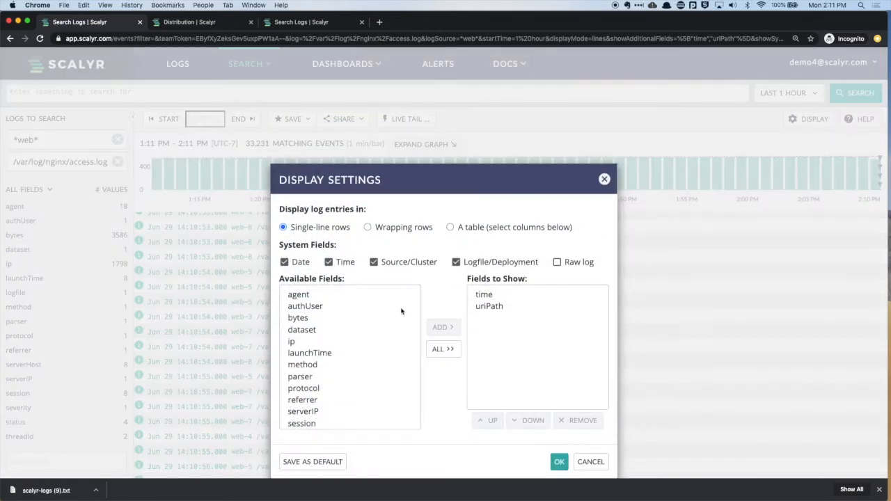
left_click(449, 226)
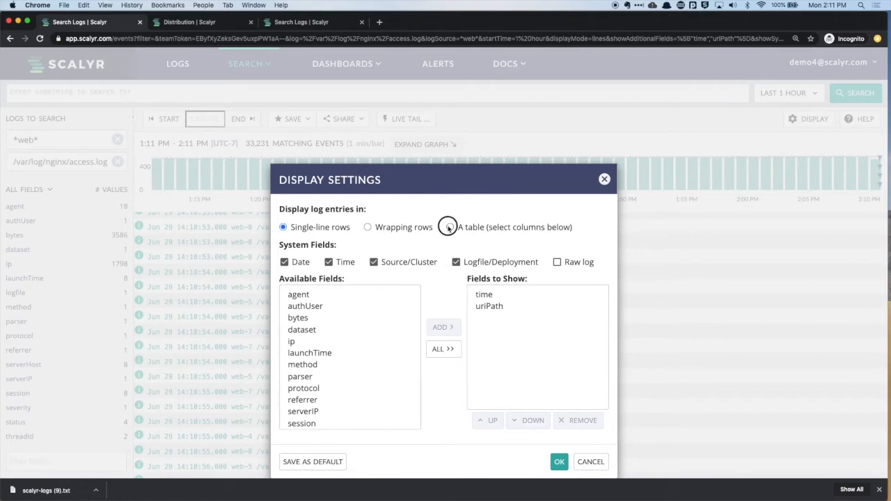
left_click(558, 462)
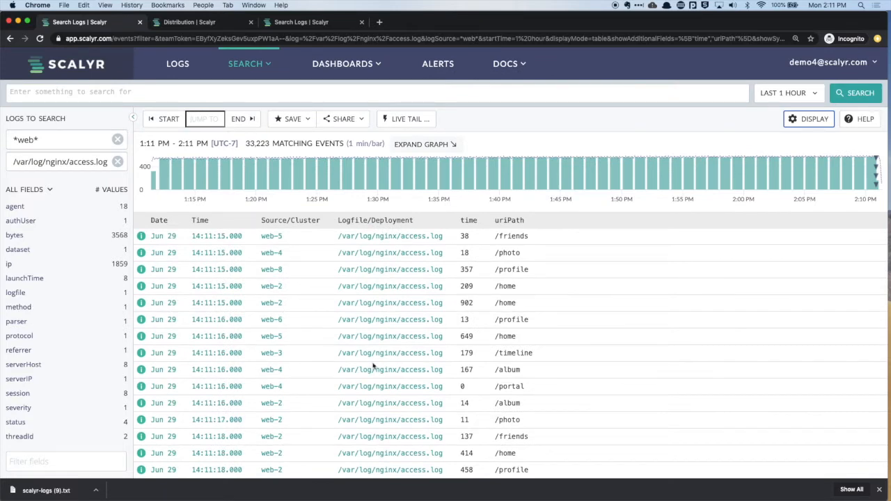
Restore the single-line row display, removing the time and uriPath fields and showing the Raw log again
left_click(799, 120)
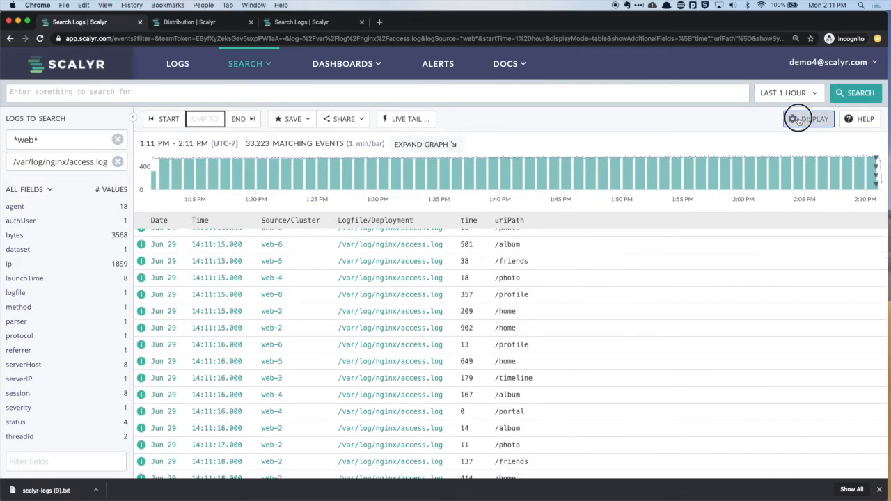
left_click(283, 227)
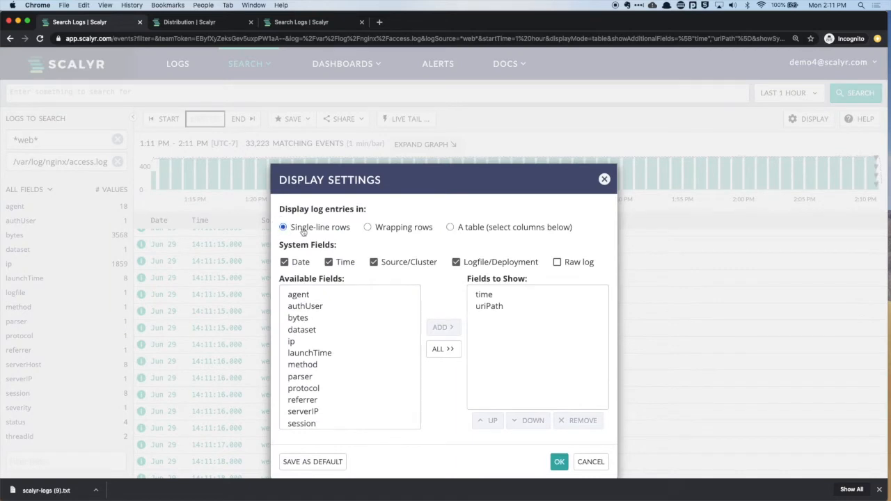
left_click(497, 297)
left_click(575, 421)
left_click(580, 422)
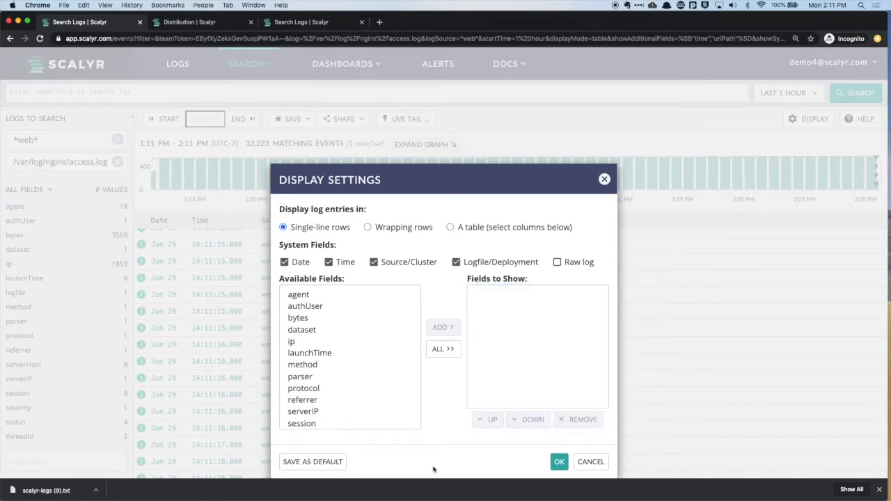
left_click(557, 263)
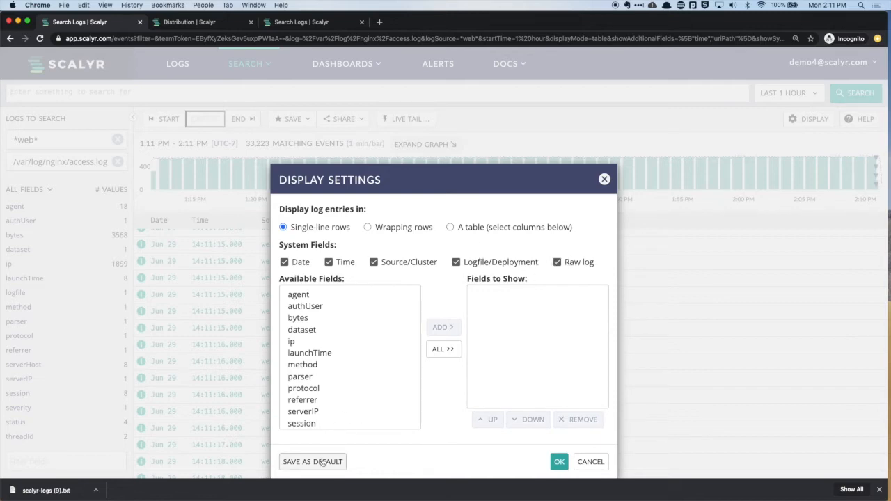
left_click(559, 461)
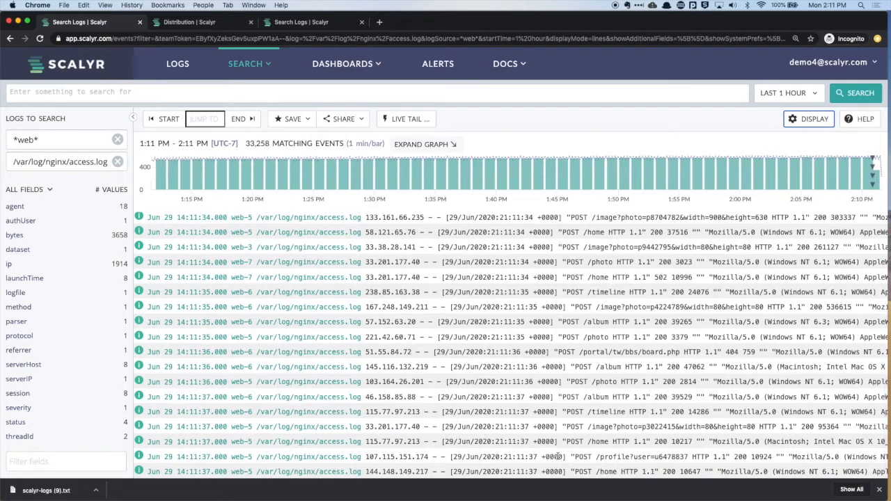
Search the access logs over the last 10 minutes, followed by the last 24 hours
left_click(777, 93)
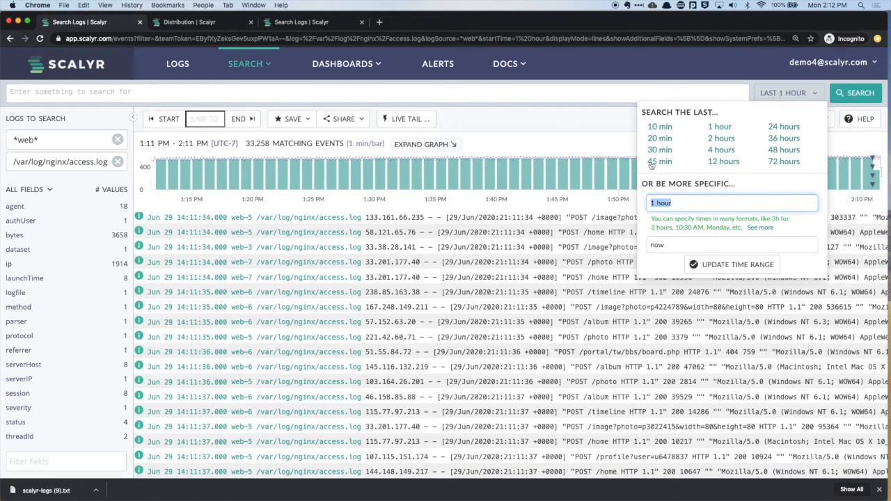
left_click(658, 128)
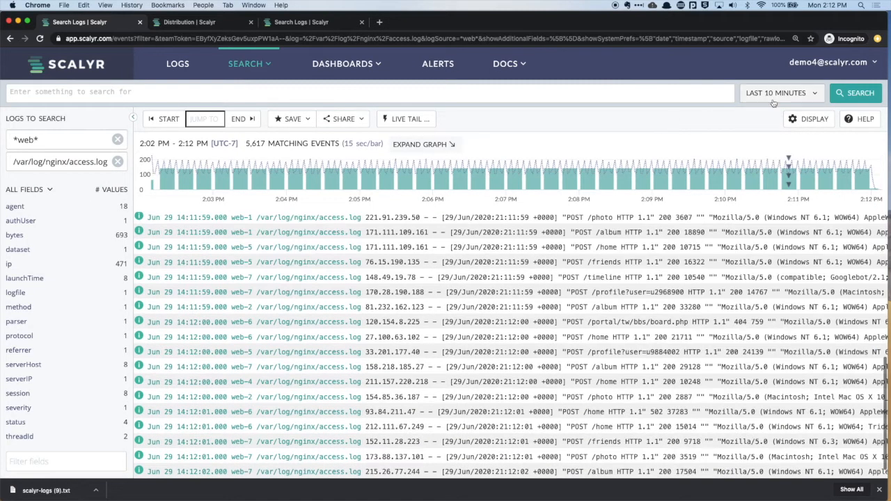
left_click(776, 96)
left_click(779, 130)
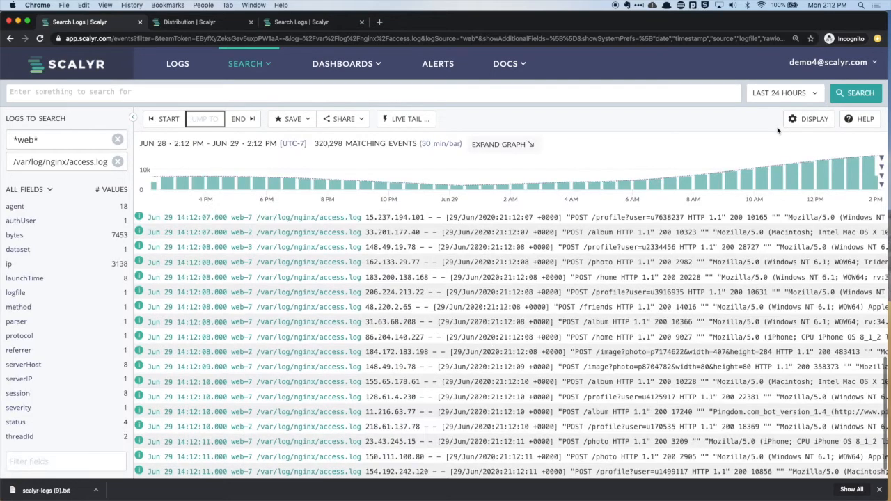
Set a custom search time range from 6/20/20 to 6/21/20
left_click(765, 97)
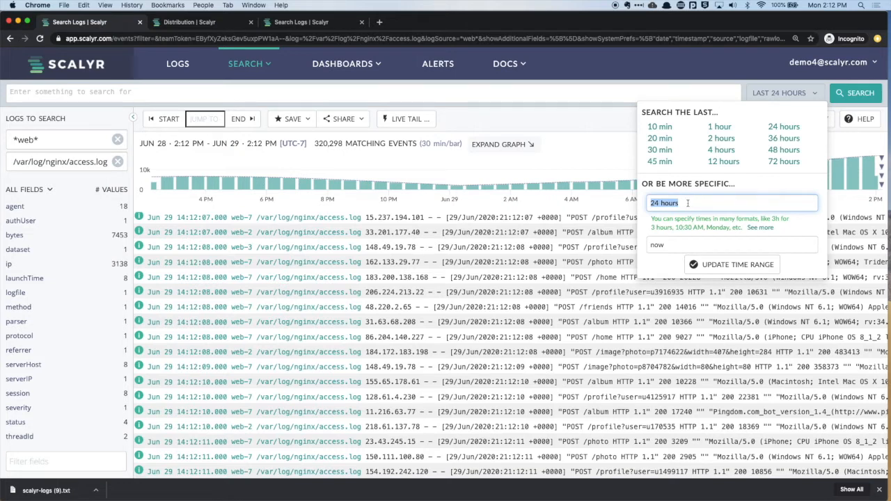
type("6/2")
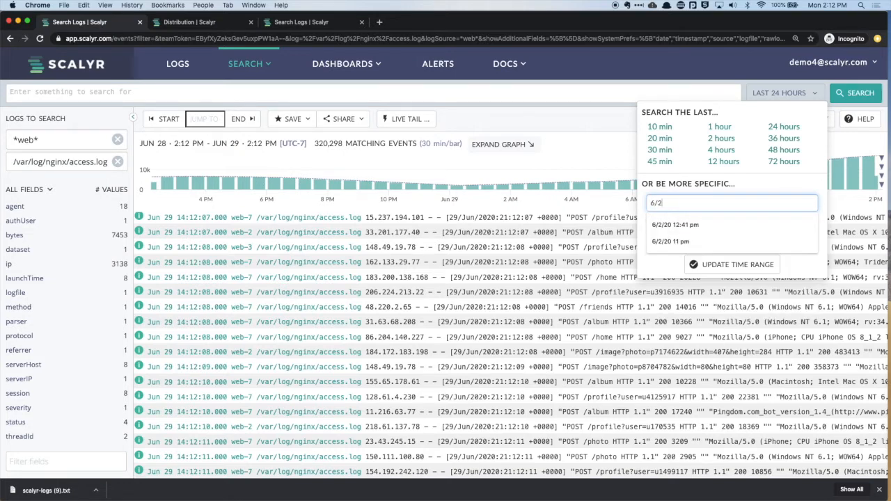
type("0/20")
key("Tab")
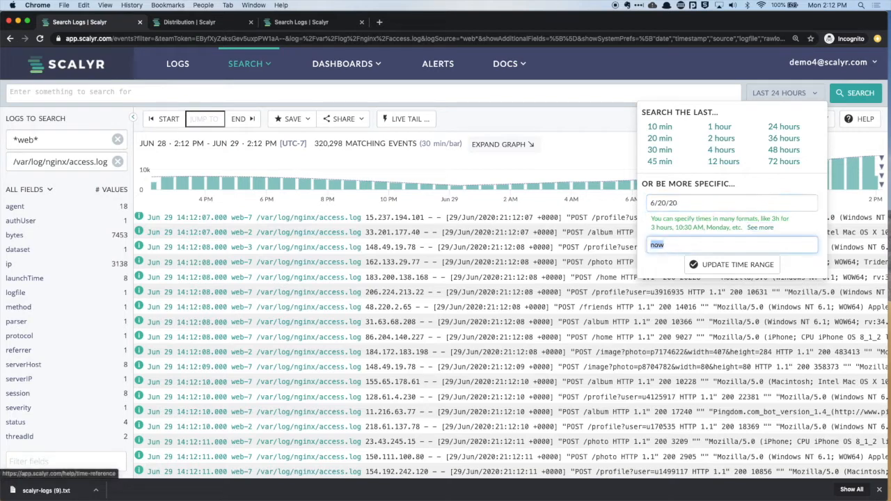
type("6/21/20")
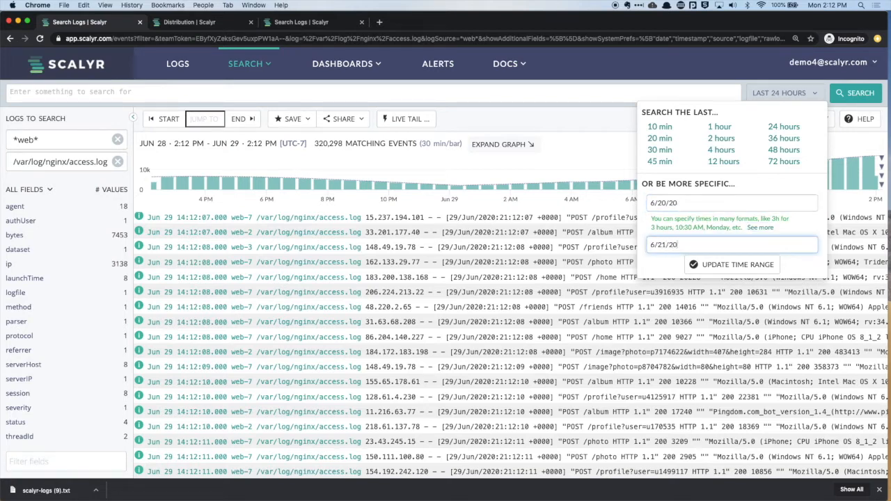
left_click(738, 265)
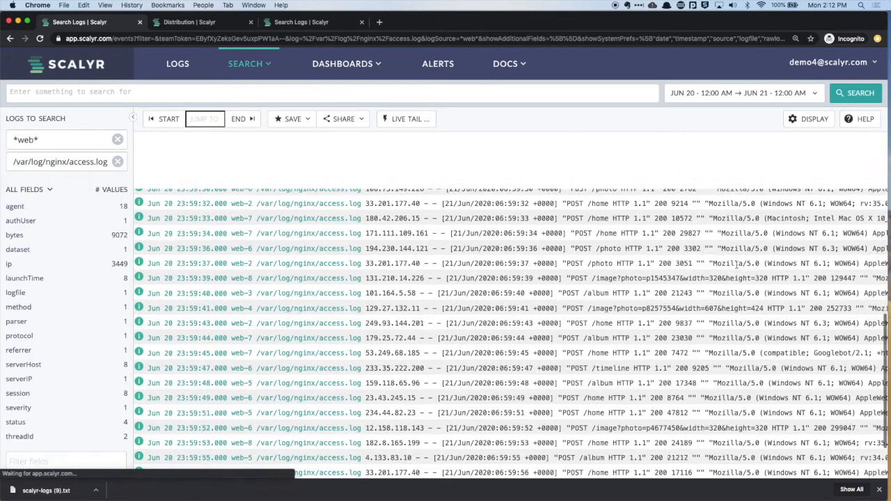
scroll(713, 227, "down", 3)
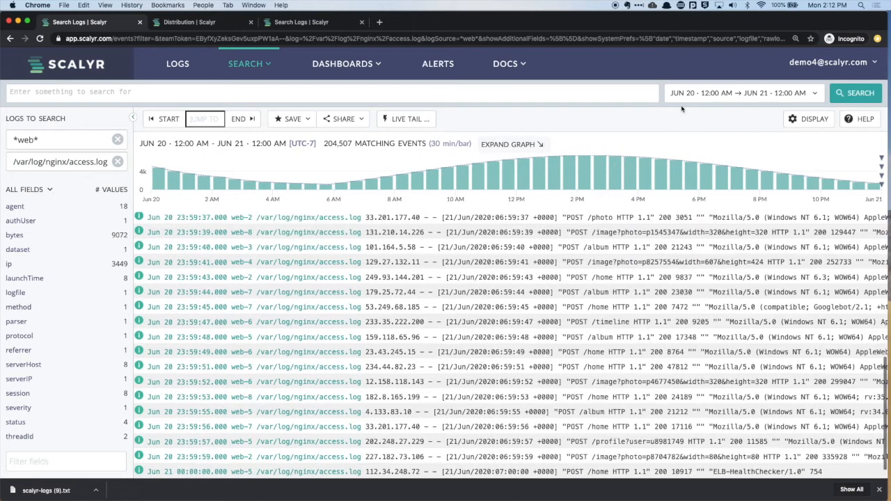
Narrow the custom search time range to 6/20/20 1 pm through 6/21/20 12 am
left_click(755, 96)
left_click(696, 201)
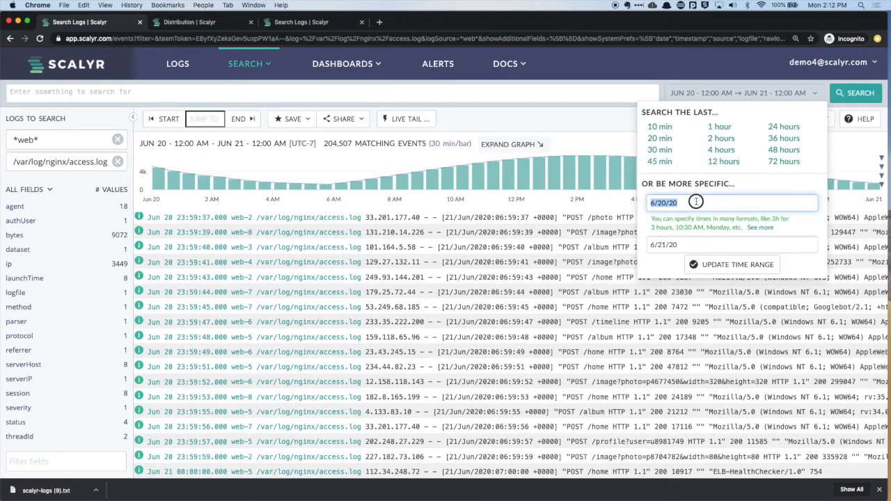
left_click(690, 244)
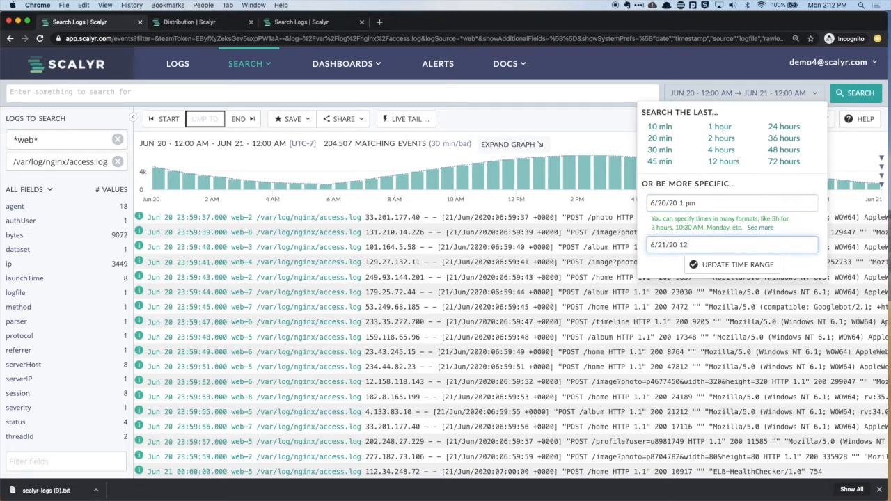
type("12 am")
key("Return")
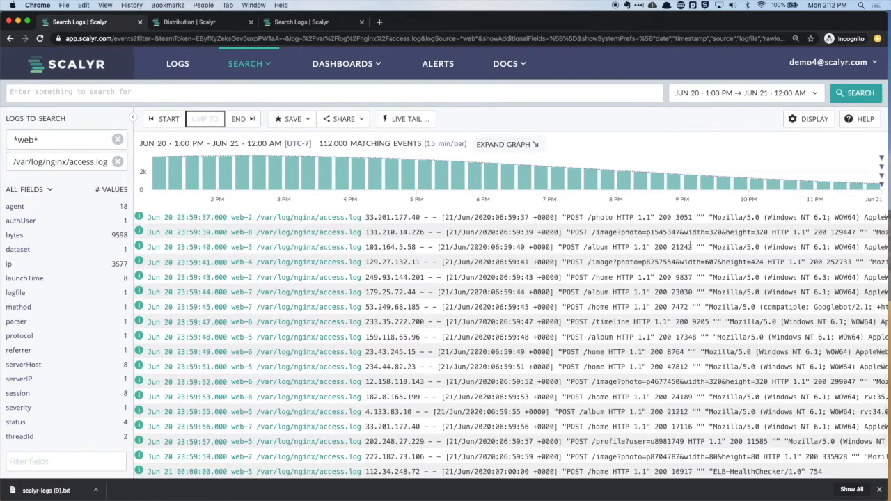
Change the end of the custom time range to the relative offset +1h and update the search
left_click(718, 93)
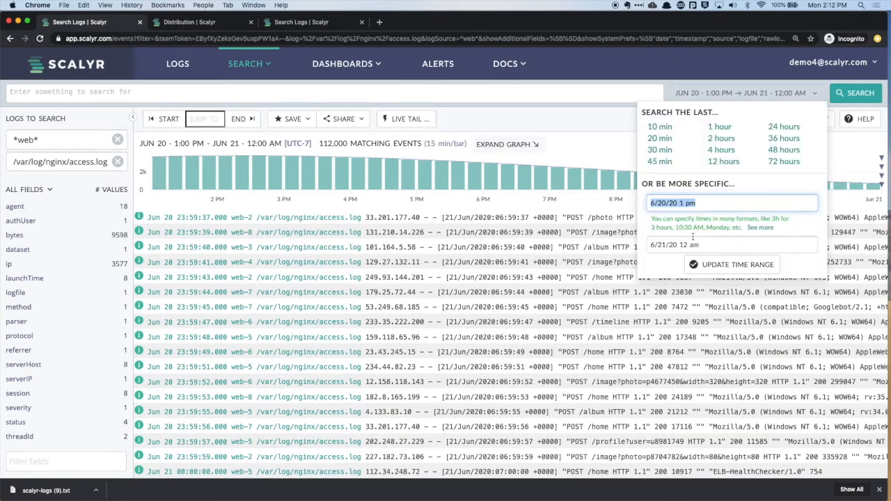
left_click_drag(710, 243, 633, 241)
left_click(745, 93)
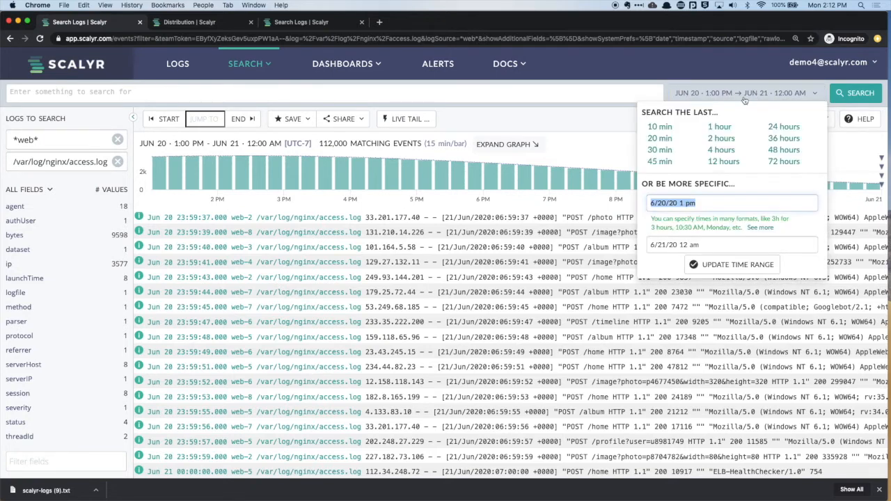
left_click(710, 244)
key("super+a")
key("BackSpace")
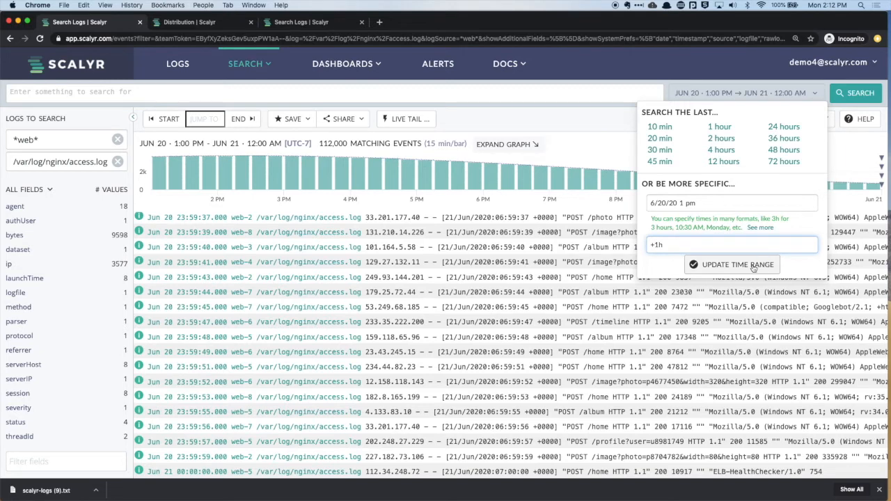
left_click(707, 262)
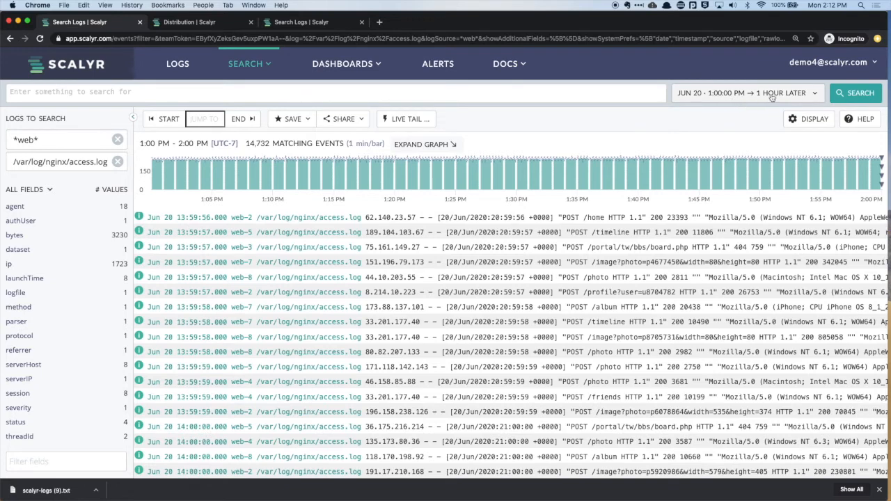
Change the start of the custom time range to 6/20/20 2 pm and update the search
left_click(771, 96)
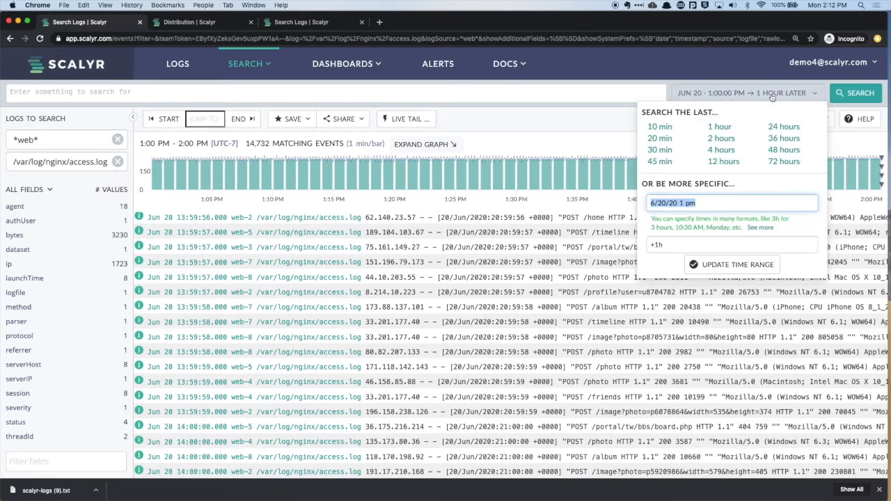
left_click(681, 203)
key("BackSpace")
type("2")
left_click(709, 264)
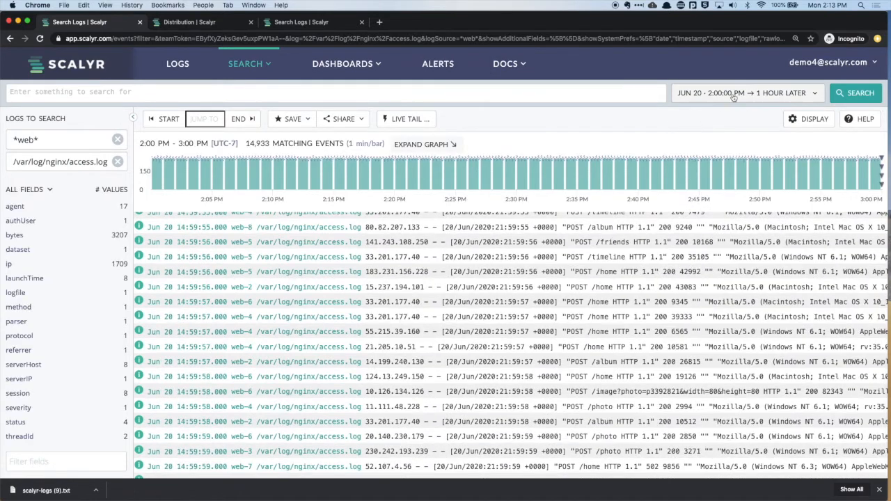
Set a relative custom time range starting at 7d and ending at 1d, and update the search
left_click(733, 94)
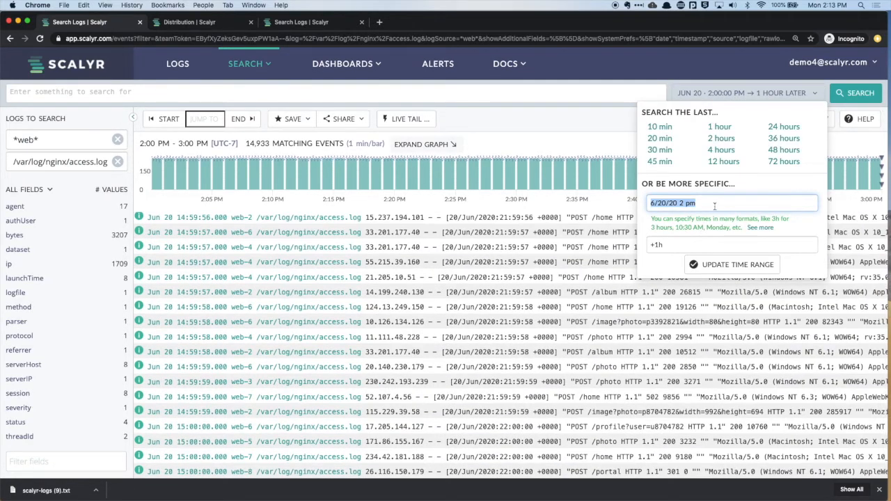
key("BackSpace")
left_click(677, 245)
key("BackSpace")
left_click(731, 202)
type("7d")
left_click(672, 242)
type("1d")
left_click_drag(663, 205, 652, 203)
left_click(666, 244)
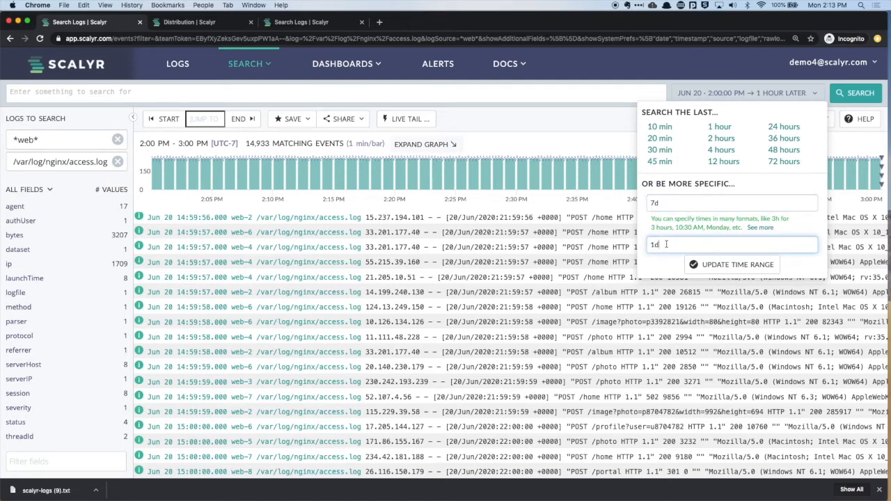
left_click(737, 264)
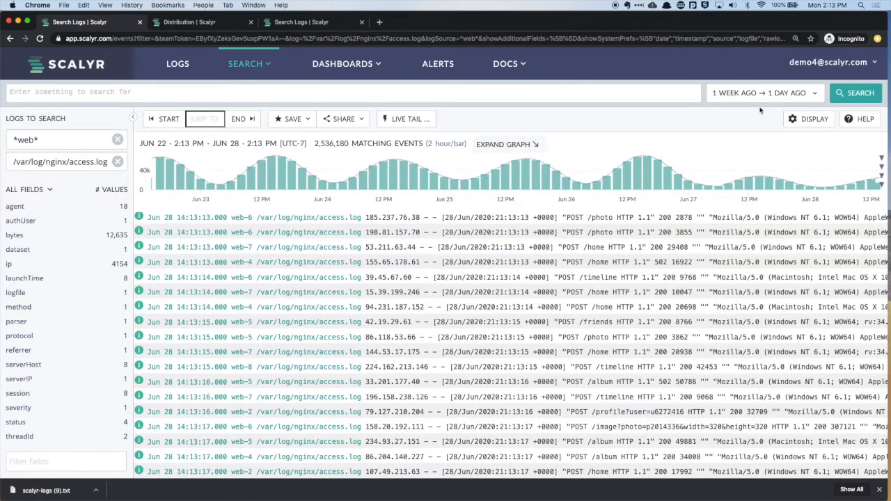
Change the end of the relative time range to +1d and update the search, followed by a search of the last 1 hour
left_click(750, 99)
left_click(653, 244)
type("+1d")
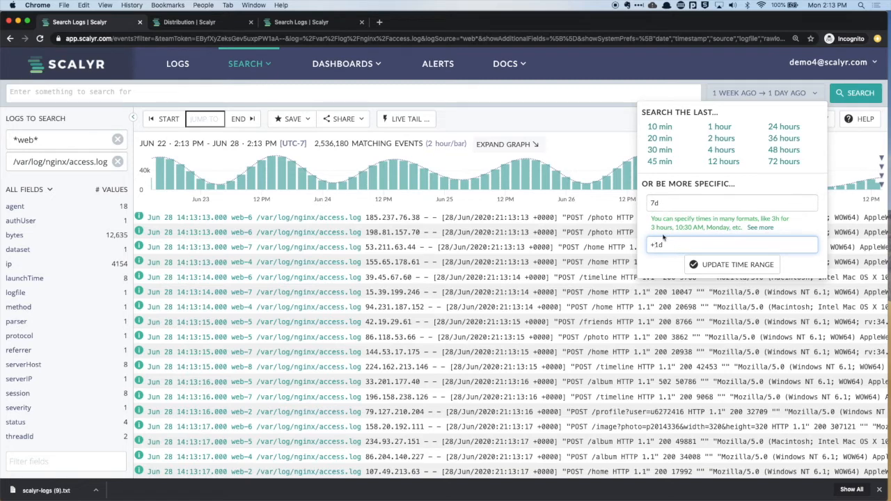
left_click(738, 264)
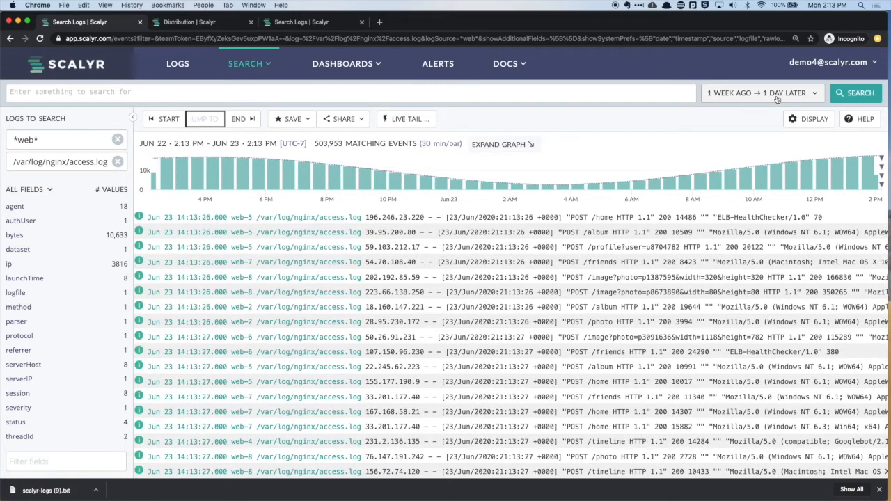
left_click(777, 98)
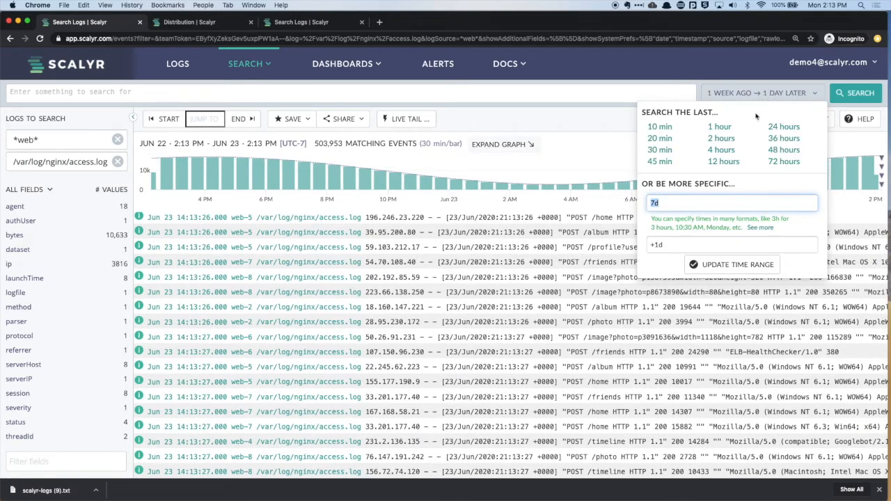
left_click(718, 127)
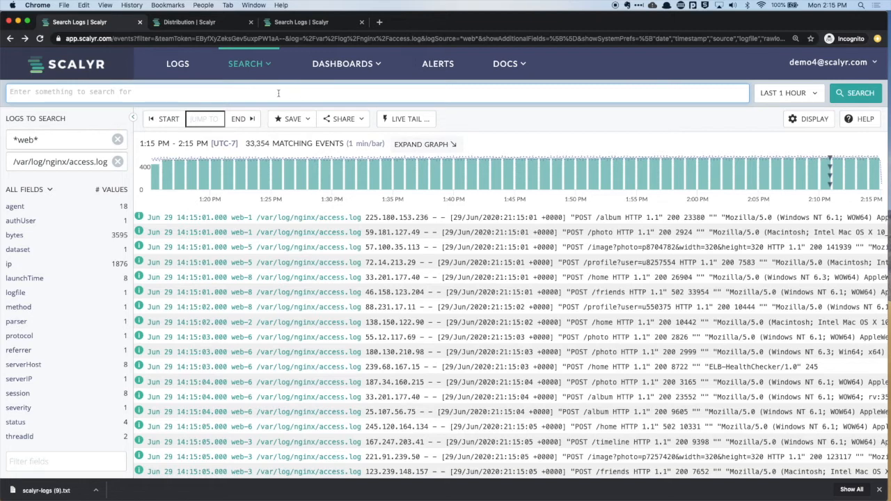
Start a fresh search across all logs and filter it by the text mysql
mouse_move(254, 64)
left_click(254, 90)
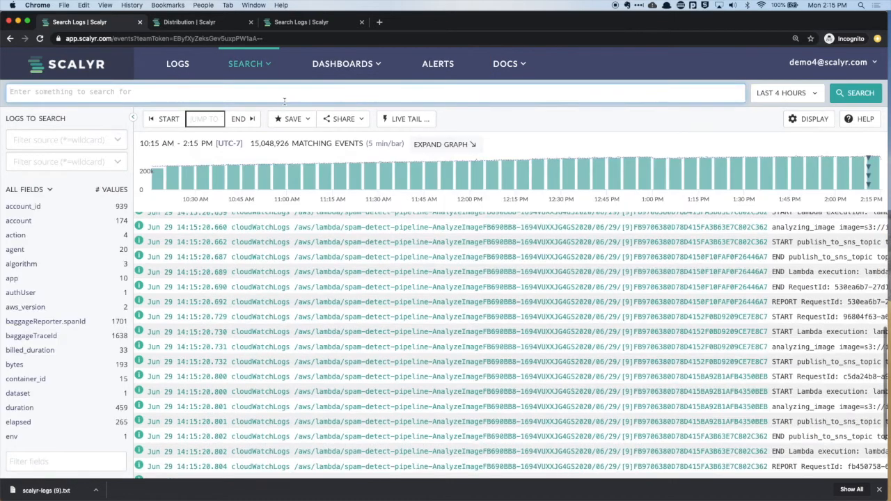
left_click(284, 91)
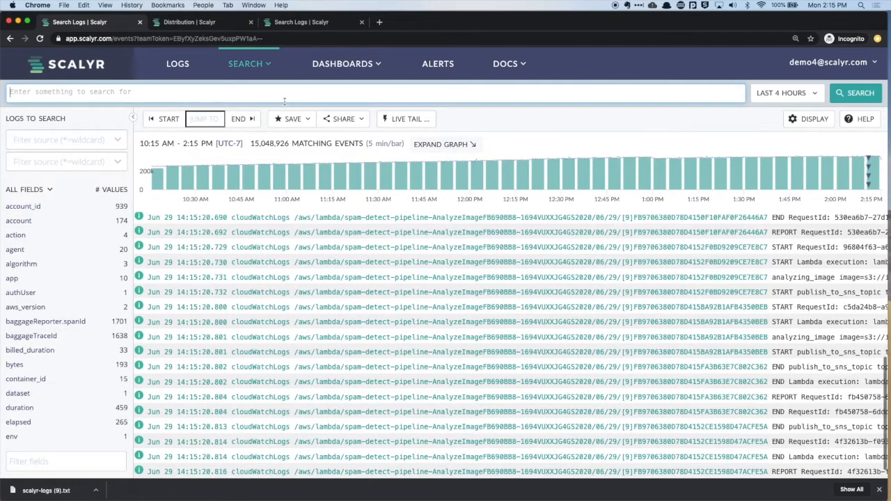
type("mysql")
key("Return")
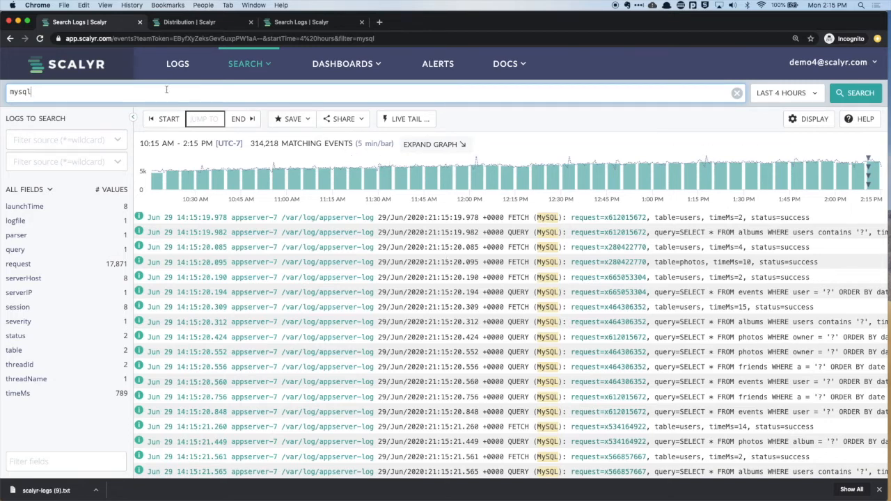
Replace the filter with the quoted phrase "invalid cache" and run the search
key("super+a")
type("\"invalid cache\"")
key("Return")
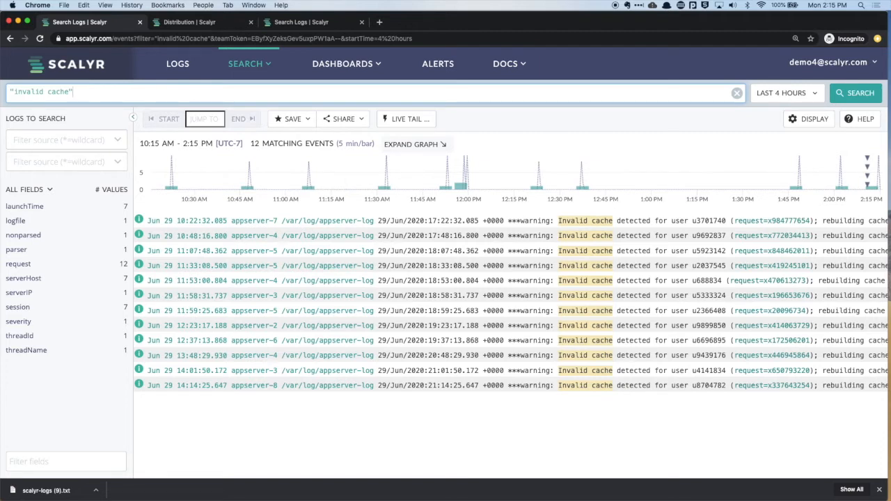
Replace the filter with the quoted text "user=" and run the search
left_click_drag(13, 91, 74, 91)
type("\"s")
type("ser=\"")
key("Return")
scroll(511, 345, "down", 3)
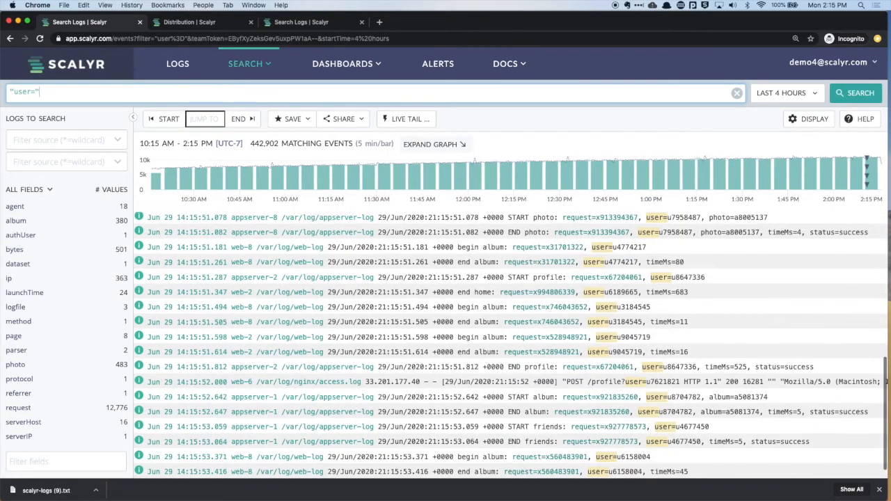
Turn the filter into the regular expression $"user=U\d+1," and run the search
left_click(9, 92)
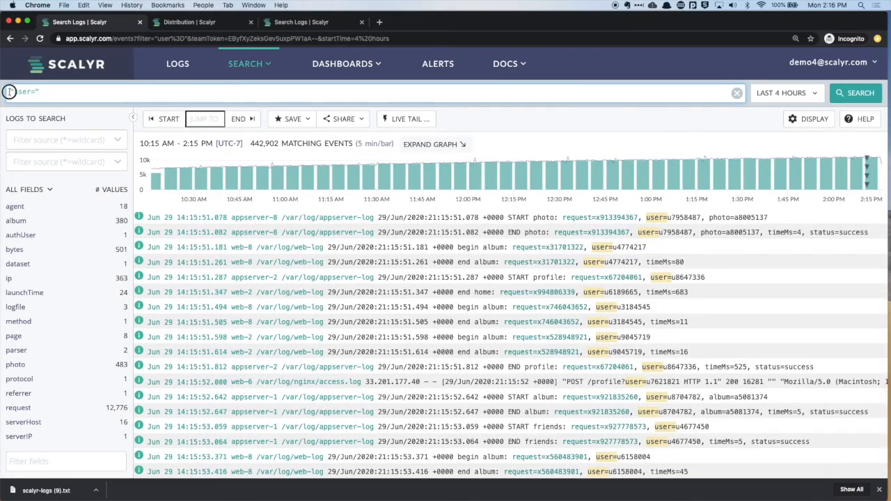
type("$")
type("U\\d+1,")
key("Return")
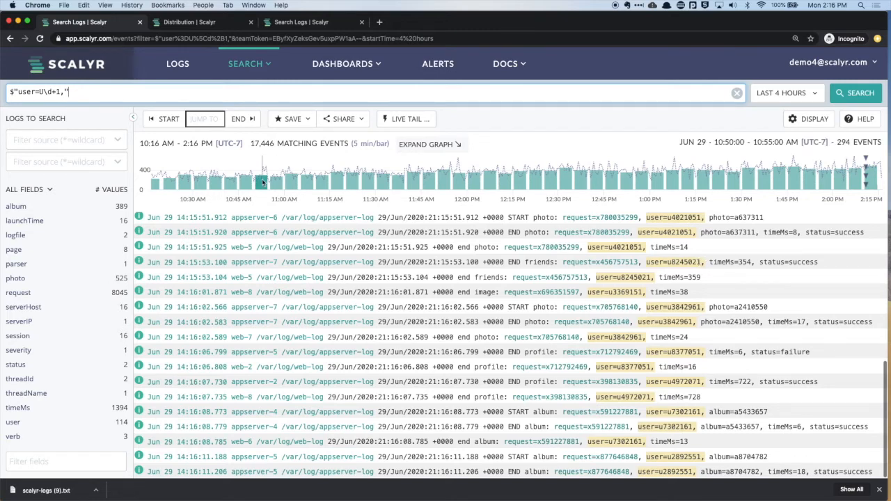
Try the regular expression search with a lowercase u in place of the uppercase U
left_click(43, 92)
key("BackSpace")
type("u")
key("Return")
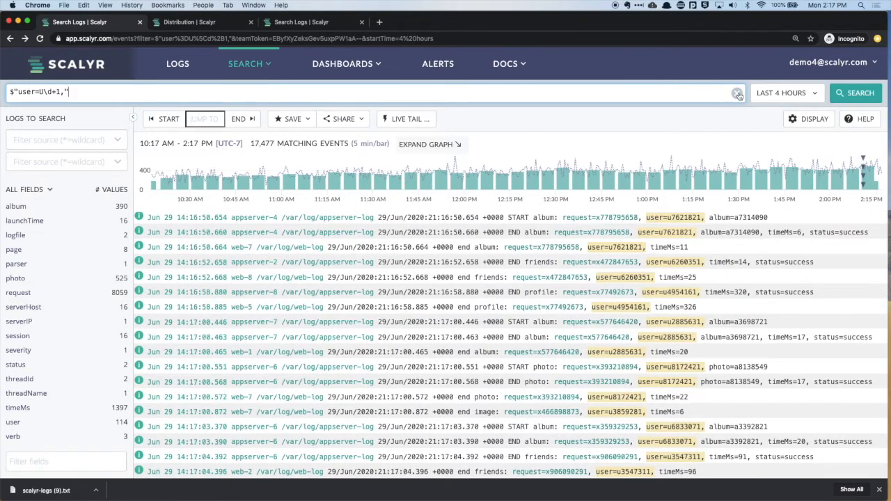
Replace the filter with page == "photo", run the search and examine the values of the page field
left_click(736, 93)
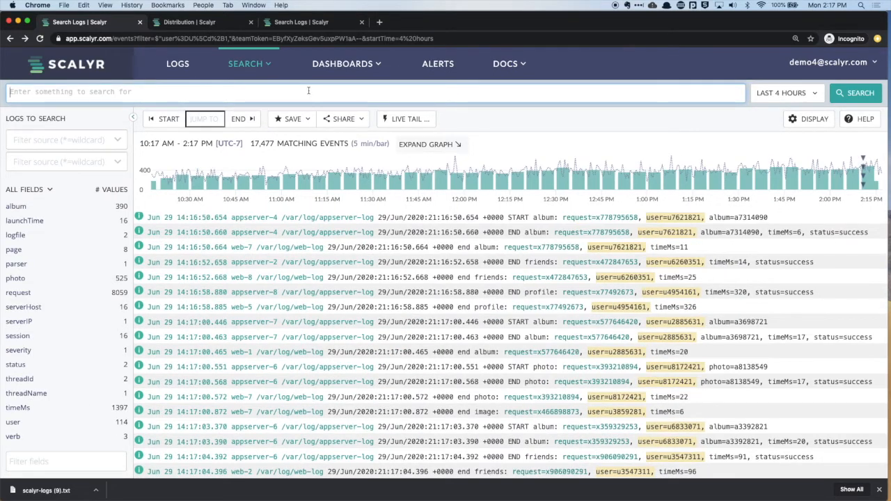
type("page == \"photo\"")
key("Return")
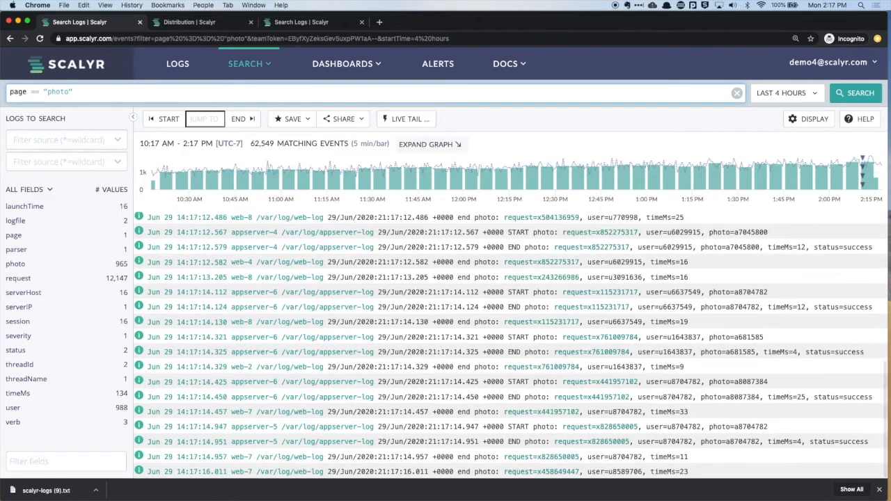
left_click(14, 236)
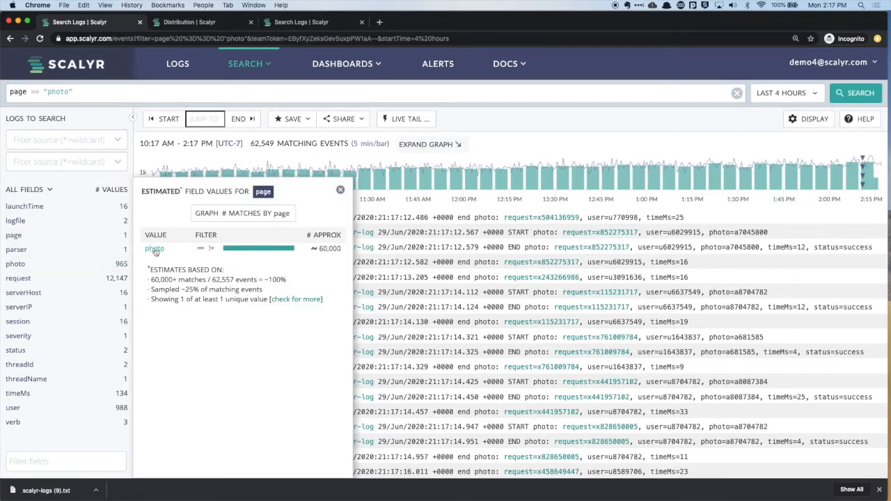
Try the page filter with the capitalized value "Photo", and restore the lowercase "photo"
left_click(100, 90)
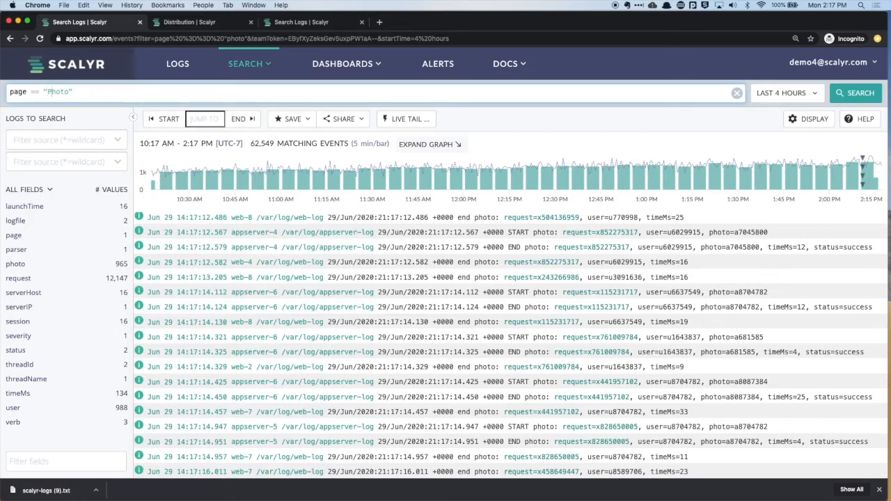
key("Return")
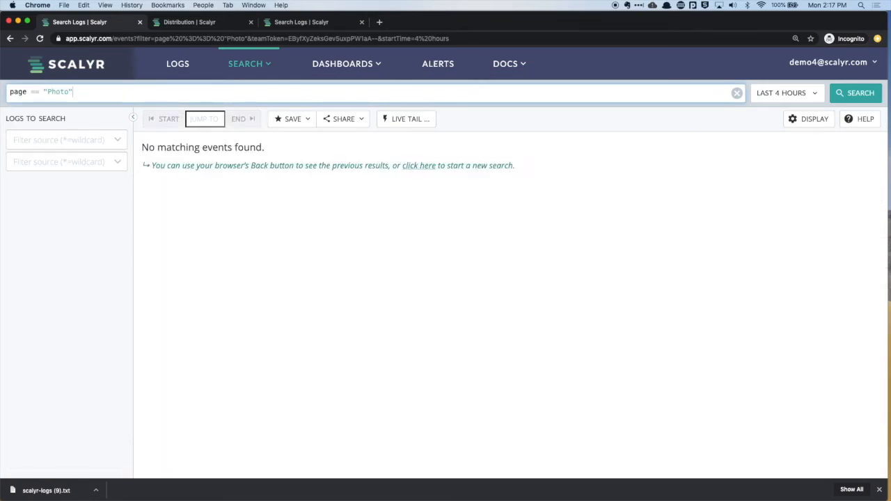
double_click(51, 91)
type("photo")
key("Return")
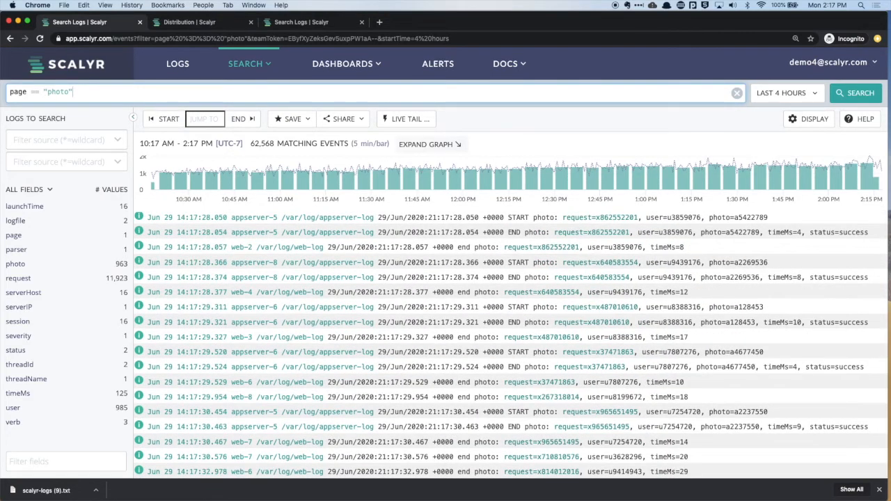
Change the filter's operator to != to search for events whose page is not "photo"
double_click(35, 91)
type("!=")
key("Return")
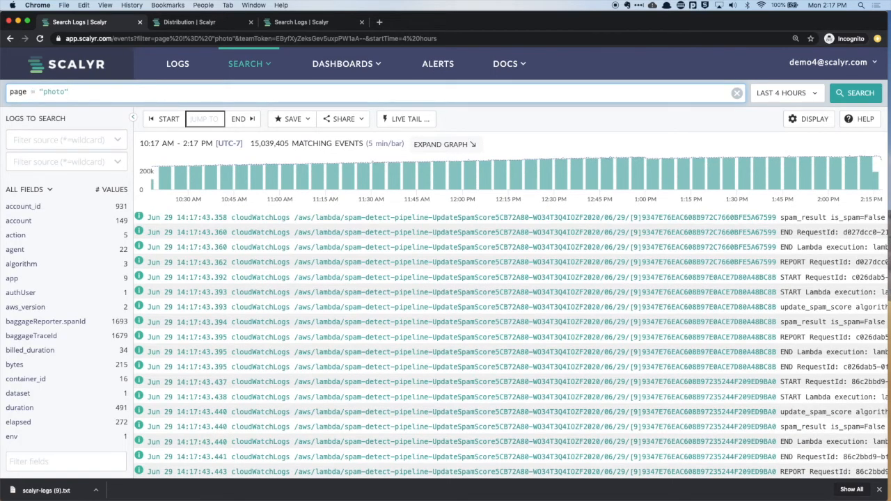
Replace the filter with the numeric comparison time > 2000 and run the search
triple_click(35, 92)
type("time > 2000")
key("Return")
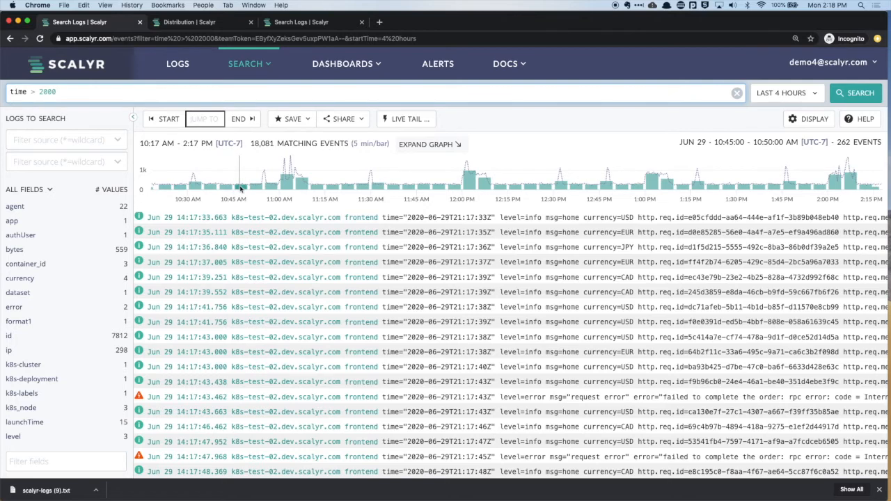
Search with the filter page contains "o" and examine the values of the page field
left_click_drag(93, 91, 3, 95)
type("page contains \"o\"")
key("Return")
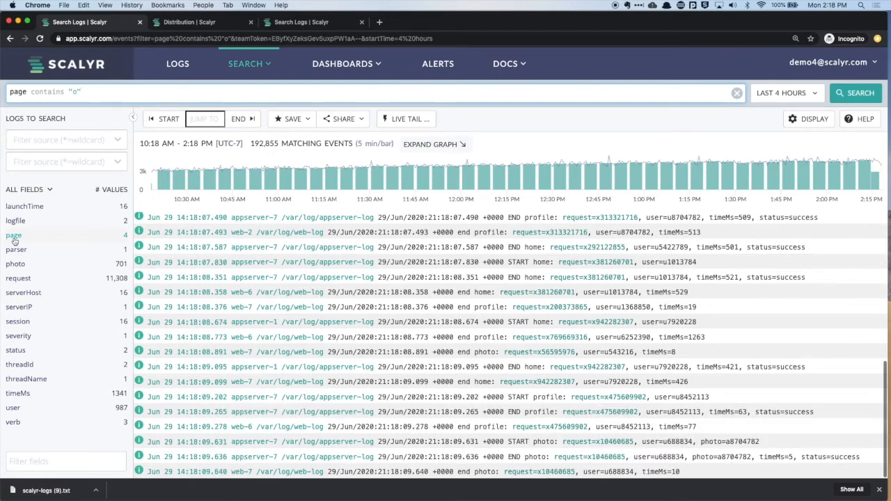
left_click(13, 237)
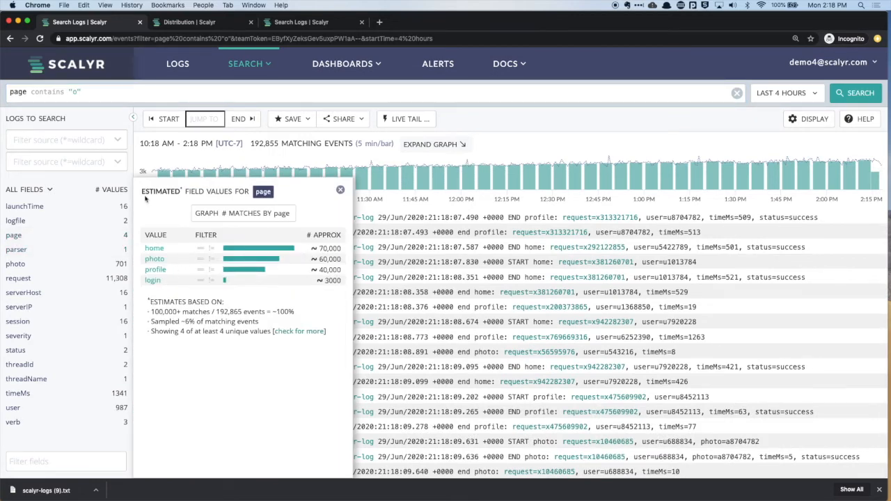
Examine the values of the user field in the current search results
double_click(47, 92)
double_click(18, 92)
left_click_drag(19, 92, 88, 93)
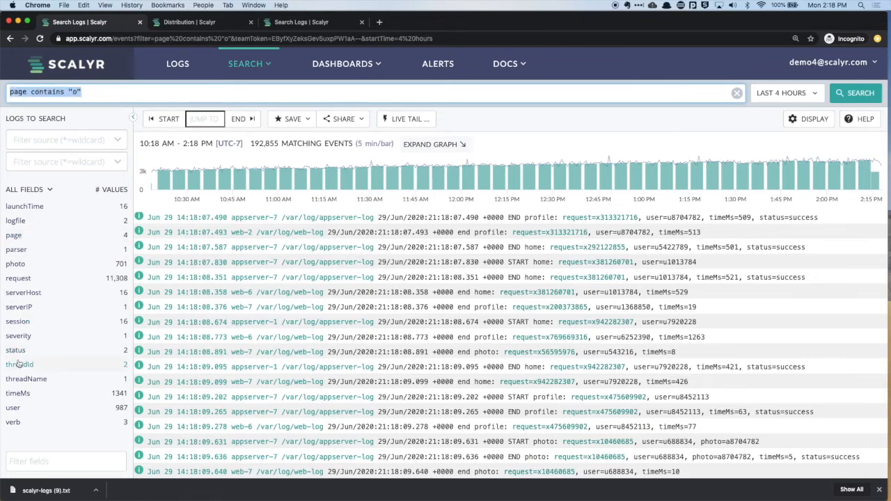
left_click(12, 409)
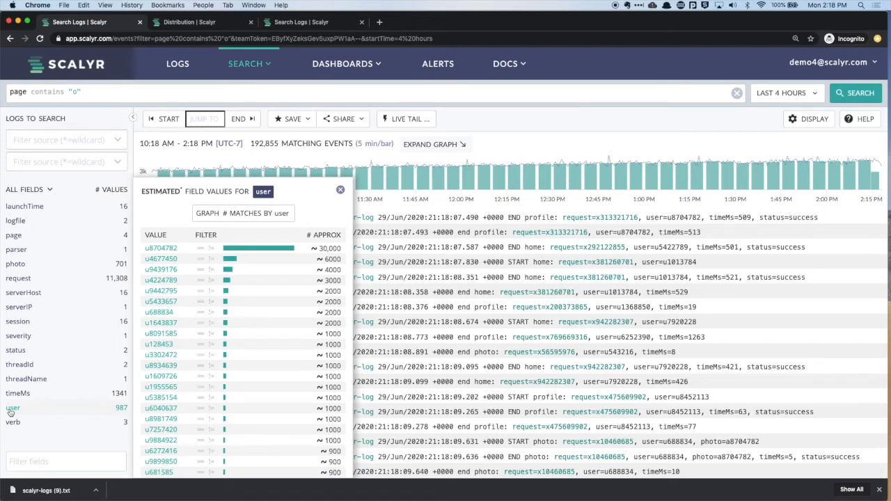
Search with the regular expression filter user matches "u\\d+1$" and examine the matching user values
left_click(88, 86)
triple_click(91, 88)
type("user matches")
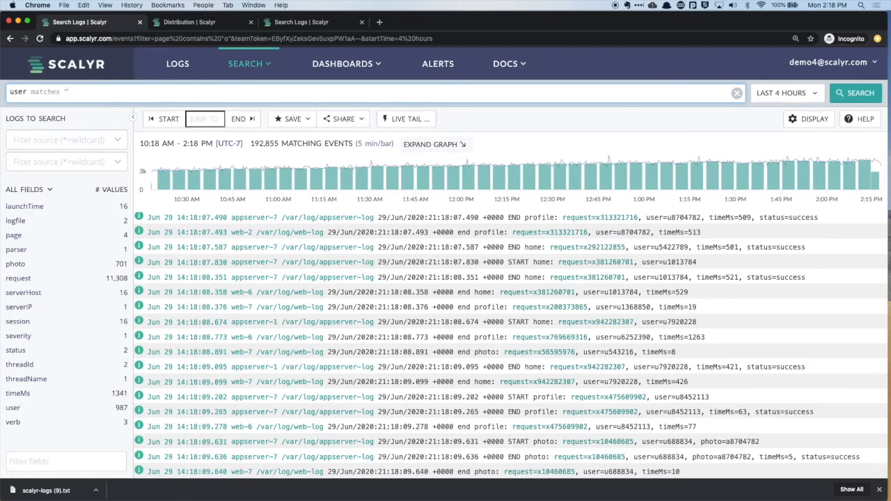
type("\"u\\\\d+1$")
key("Return")
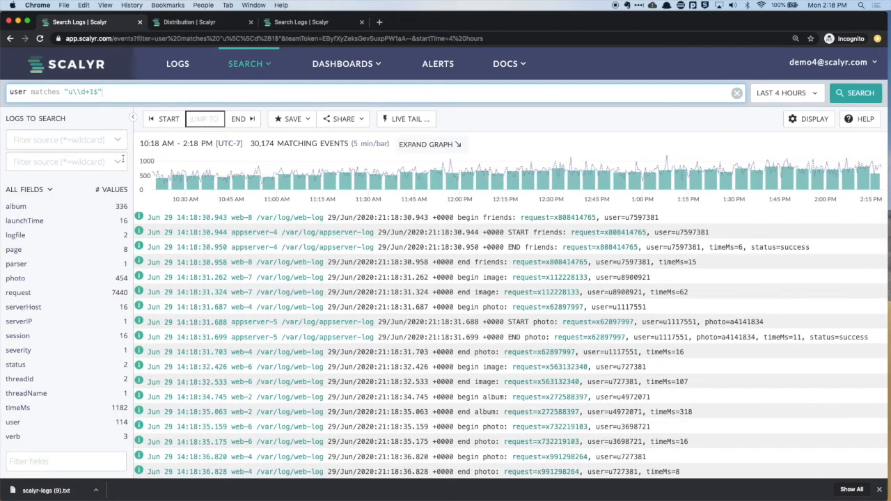
left_click(13, 422)
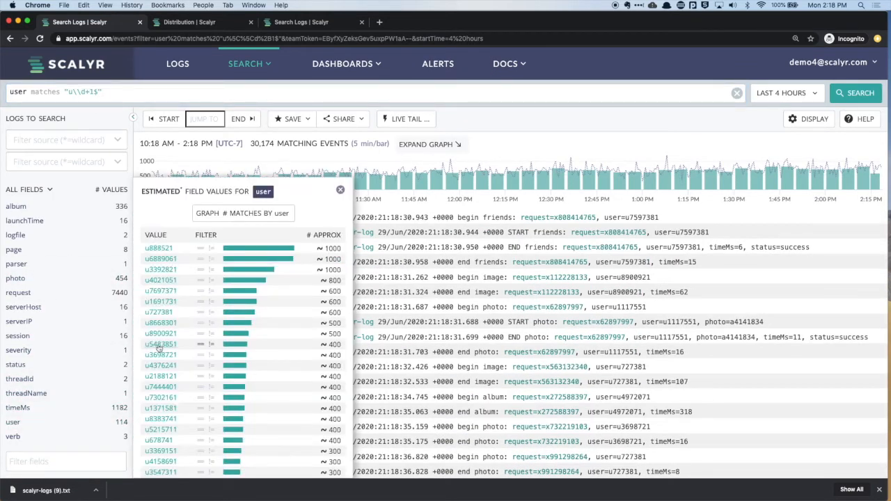
left_click(117, 95)
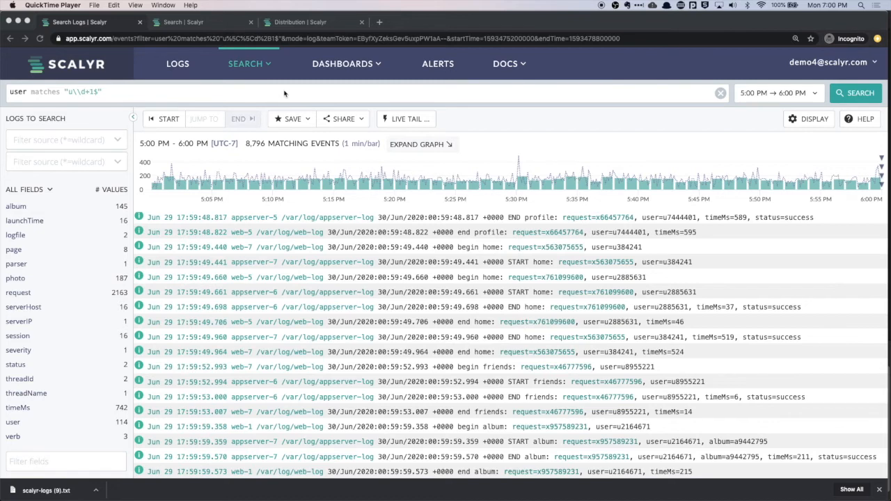
Narrow the results to the home page by adding that value from the page field to the filter
left_click(284, 93)
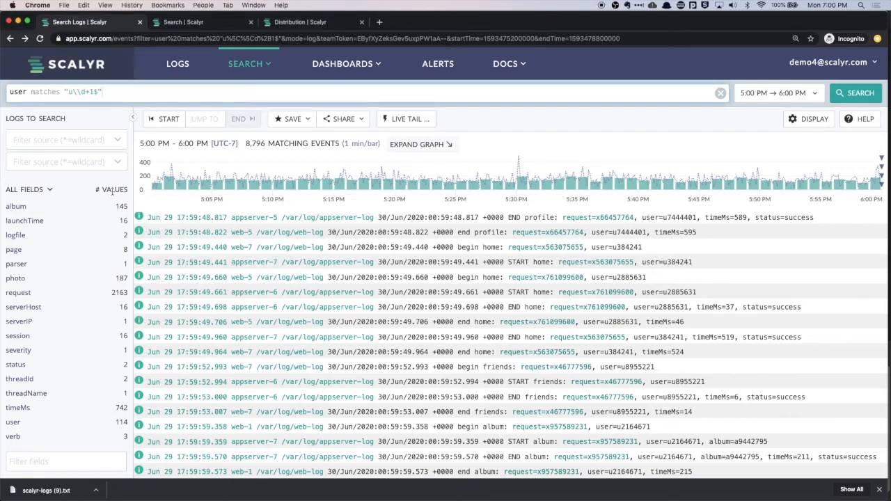
left_click(20, 255)
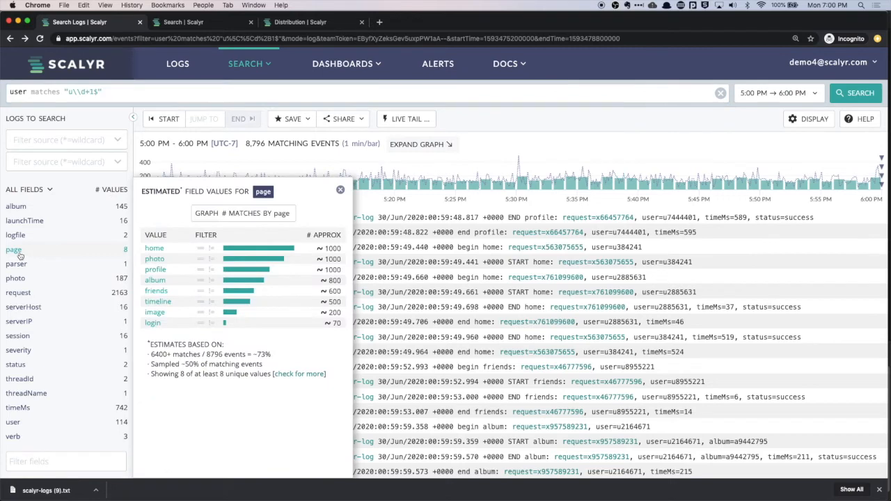
left_click(150, 248)
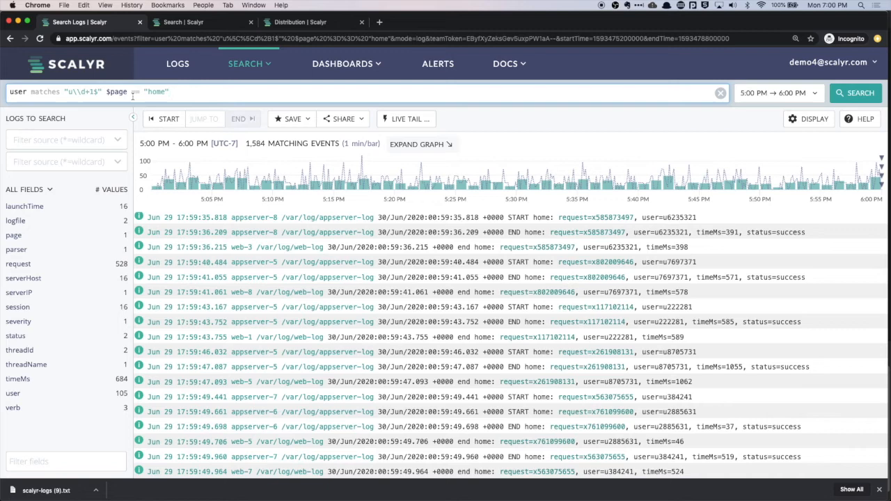
Insert && between the user and page conditions and run the search
left_click(106, 92)
type("&&")
key("Return")
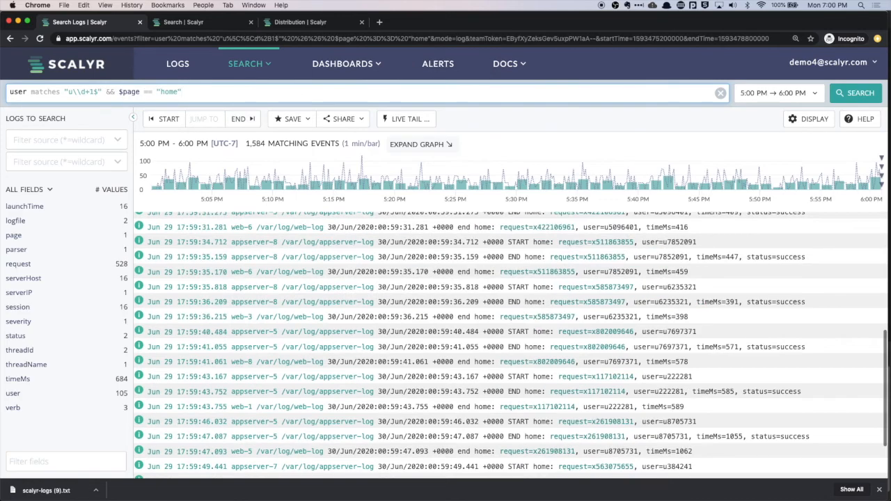
Replace the && operator in the filter with the keyword AND and run the search
key("BackSpace")
key("BackSpace")
key("BackSpace")
type("AND")
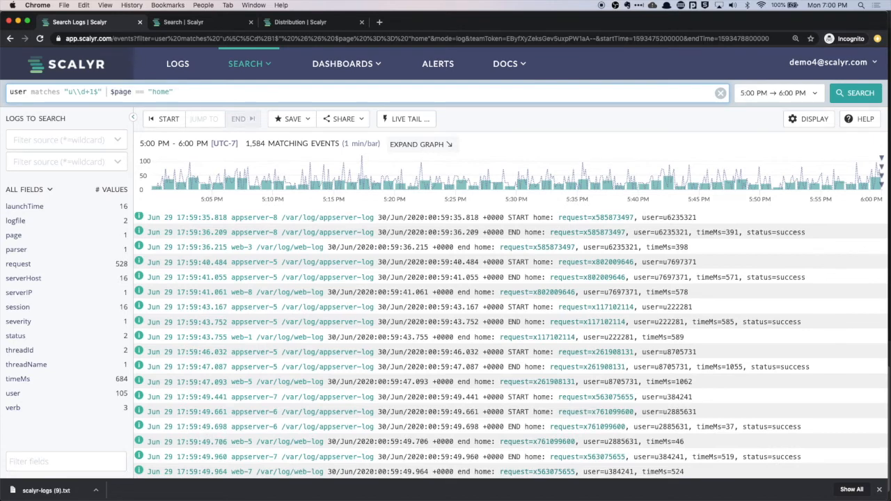
key("Return")
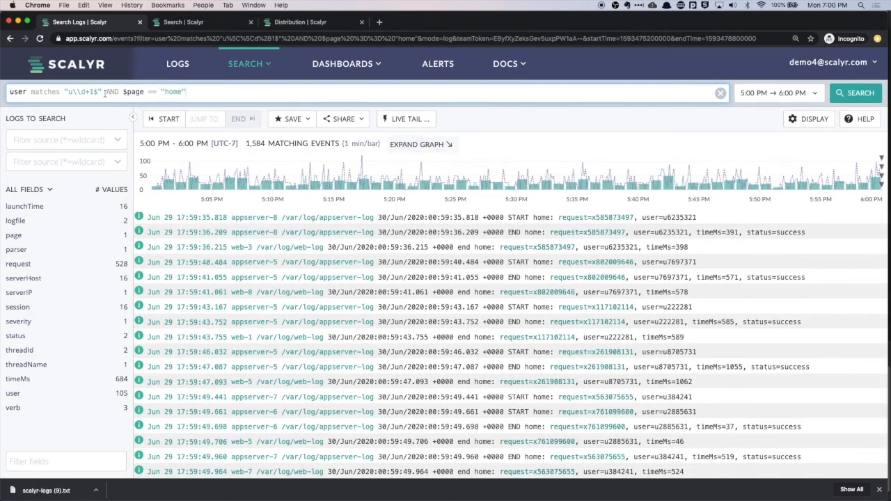
Combine the two conditions with OR instead and search, and repeat the search with the || operator
left_click_drag(105, 93, 120, 93)
type("OR")
key("Return")
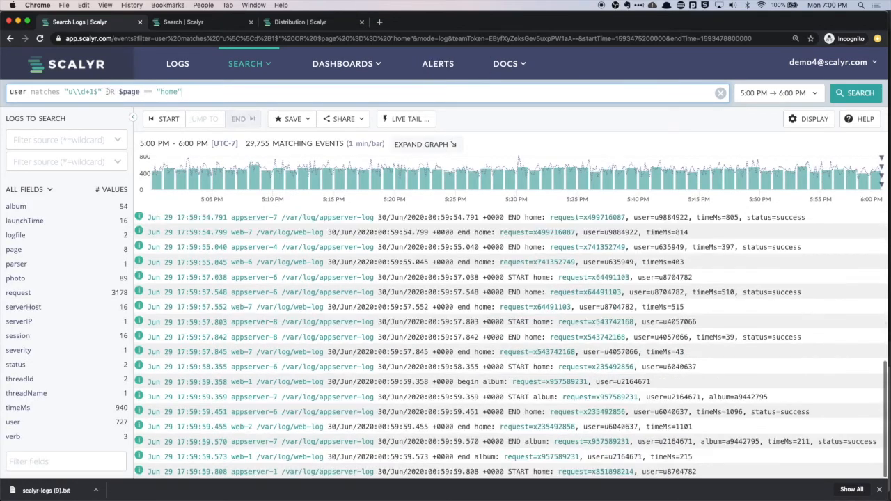
left_click_drag(106, 93, 113, 92)
type("||")
key("Return")
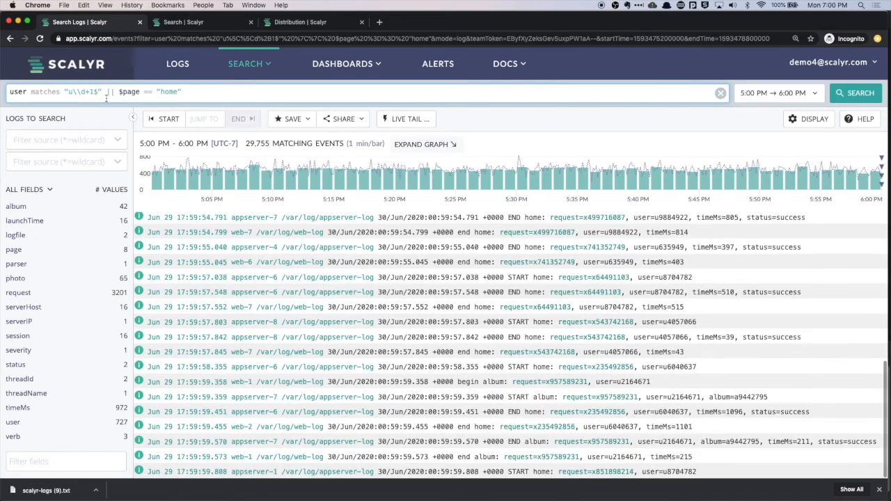
Expand the filter to user matches "u\\d+1$" AND ($page == "photo" || $page == "home") and run the search
left_click(106, 93)
type("($page == \"photo\"")
left_click(265, 95)
type("))")
left_click(104, 93)
type("AND")
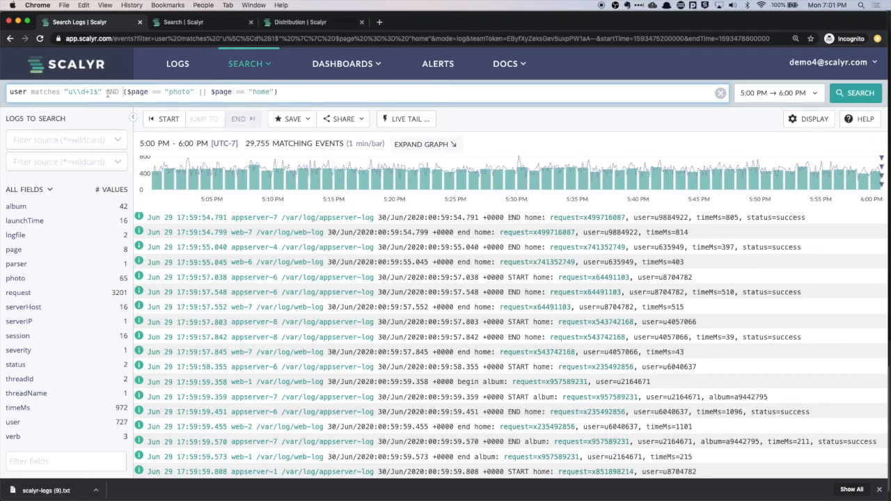
key("Return")
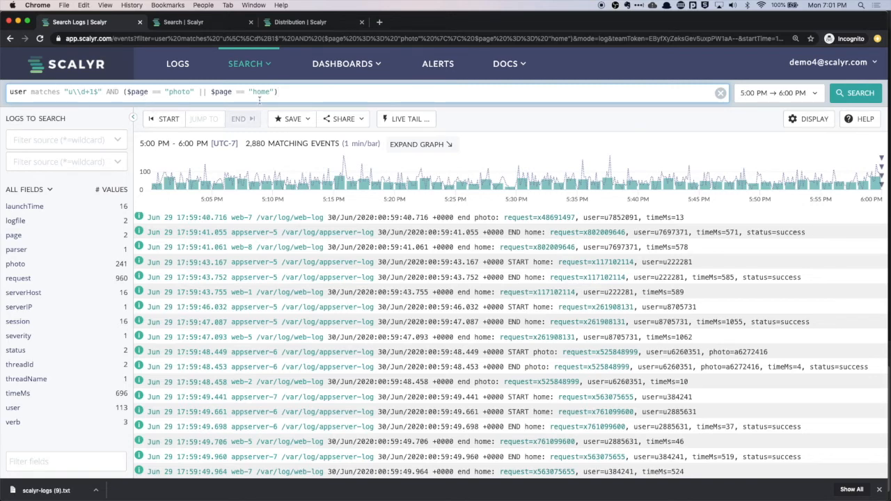
Replace the filter with page = * to search for all events that have a page field
key("ctrl+a")
key("BackSpace")
type("page = *")
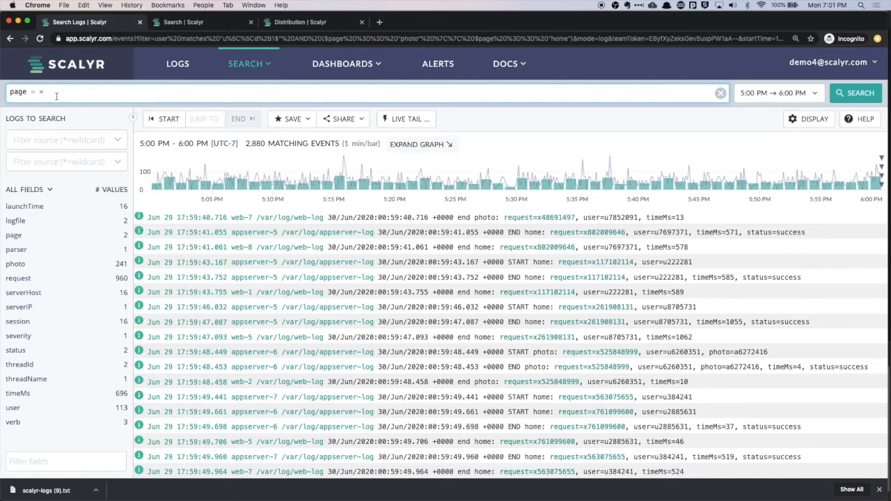
key("Return")
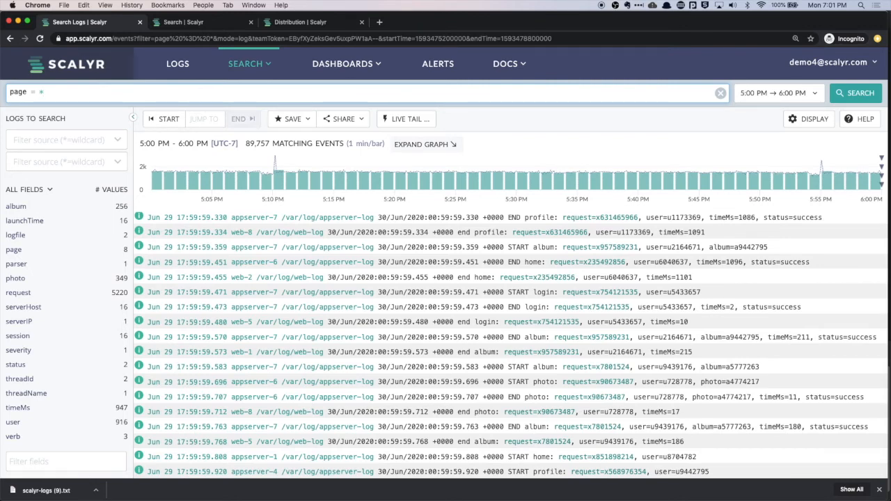
Negate the filter as !(page = *) and search for events without a page field
left_click(8, 91)
type("!(")
left_click(54, 92)
type(")")
key("Return")
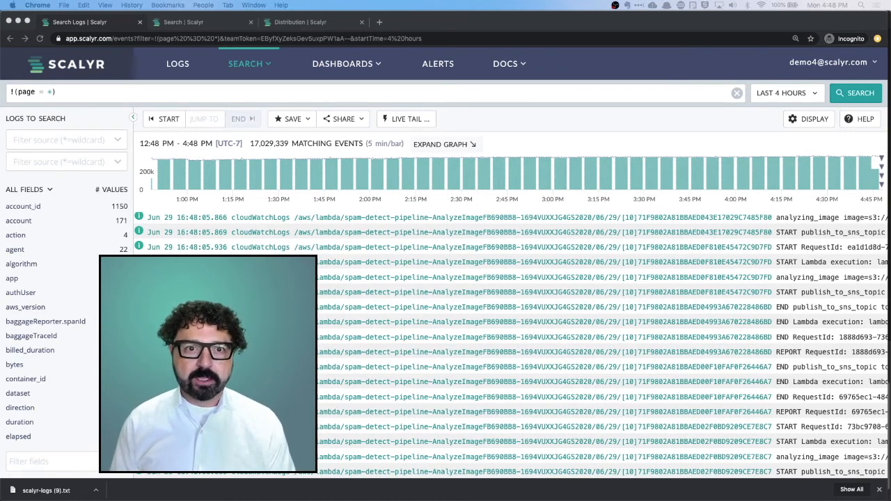
Find the web-2 server in the overview of log sources and open its logs
left_click(178, 65)
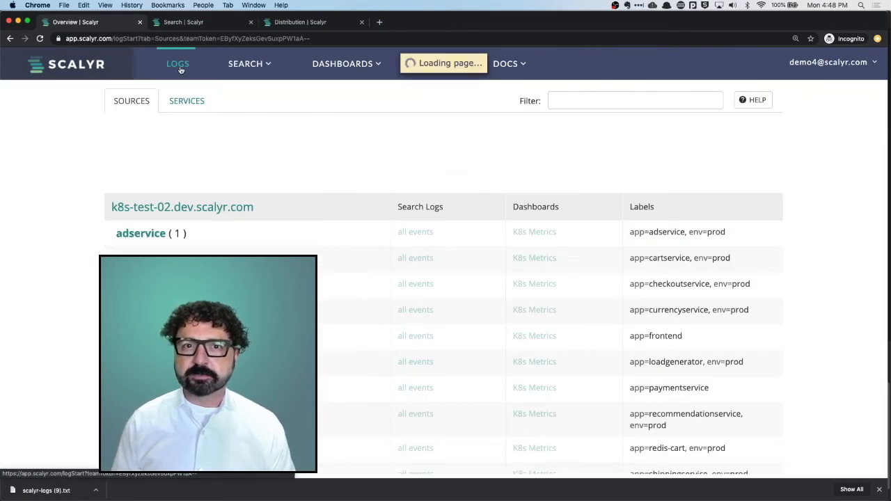
scroll(330, 315, "down", 15)
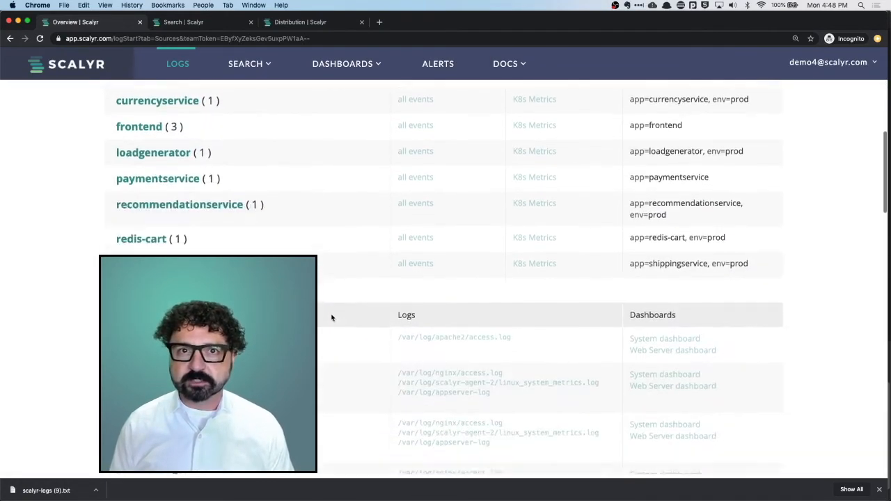
scroll(331, 318, "down", 10)
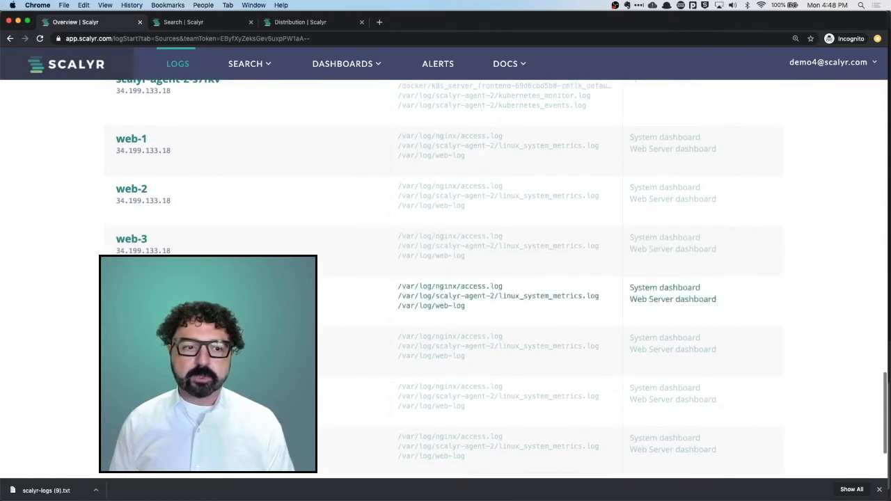
left_click(139, 192)
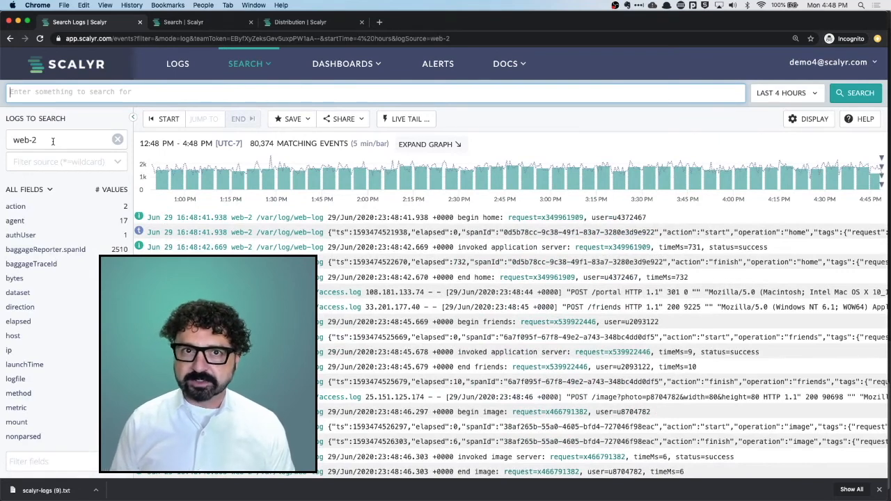
Examine the values of the ip field in the web-2 logs and close the value list
left_click(247, 64)
left_click(154, 92)
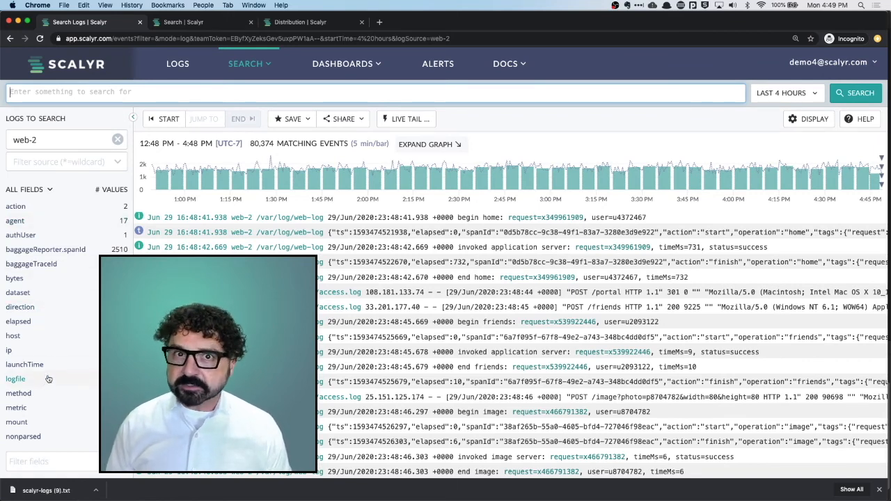
left_click(18, 357)
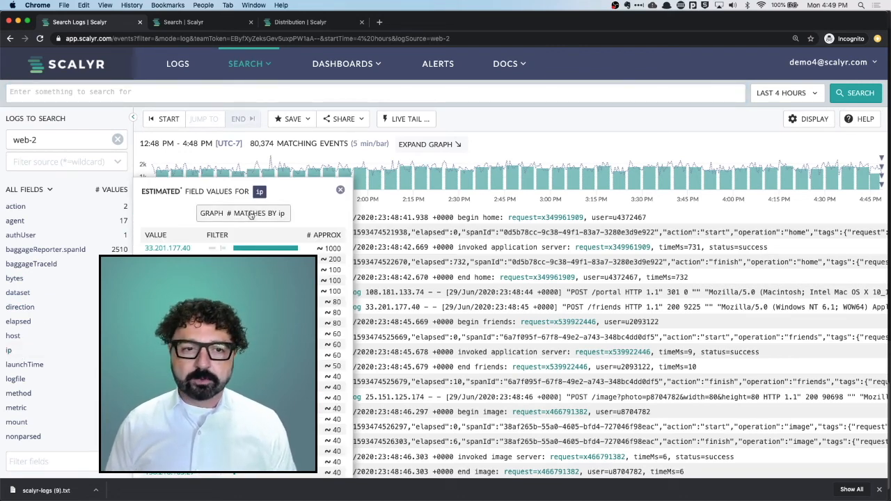
left_click(549, 119)
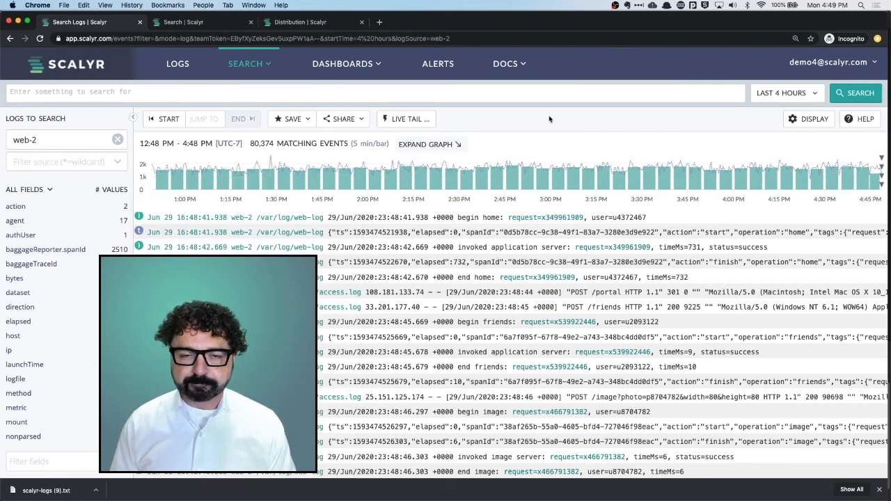
Inspect all fields of the "end home" event with timeMs=732 and close the details
left_click(461, 277)
left_click(750, 296)
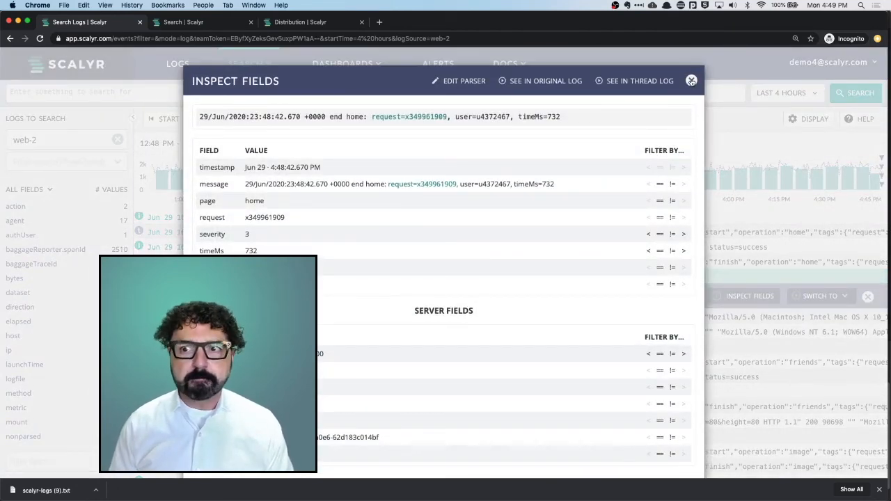
left_click(691, 81)
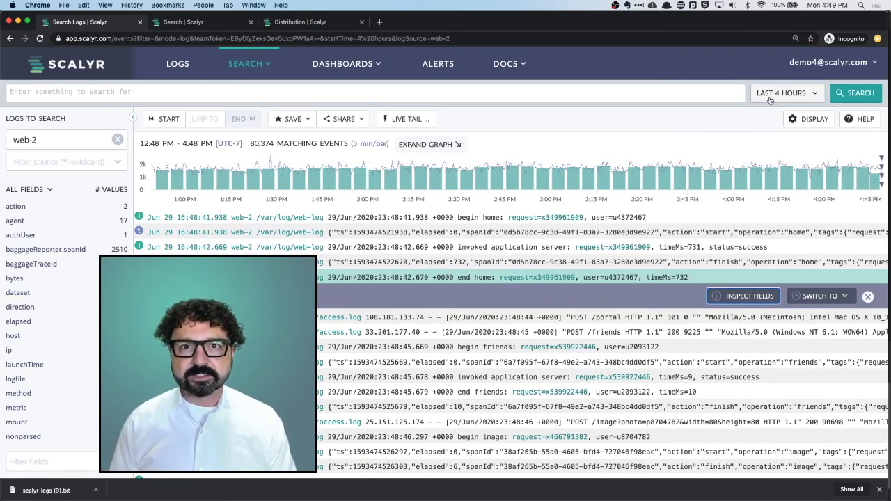
left_click(707, 94)
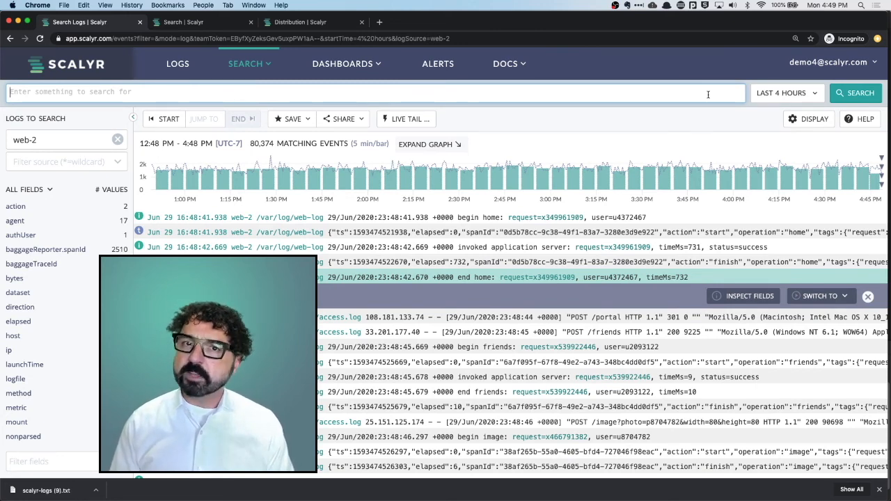
Open the help for the Search view and follow its reference to the Query Language documentation
left_click(850, 120)
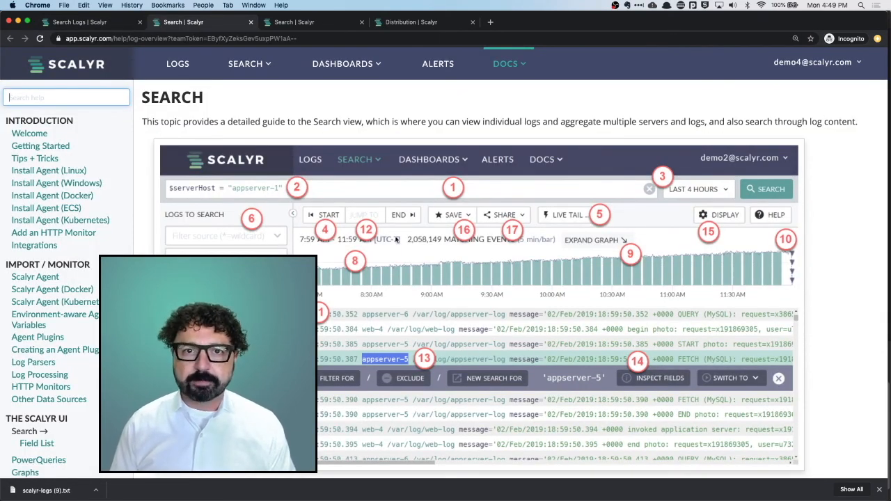
scroll(409, 266, "down", 4)
scroll(409, 266, "down", 8)
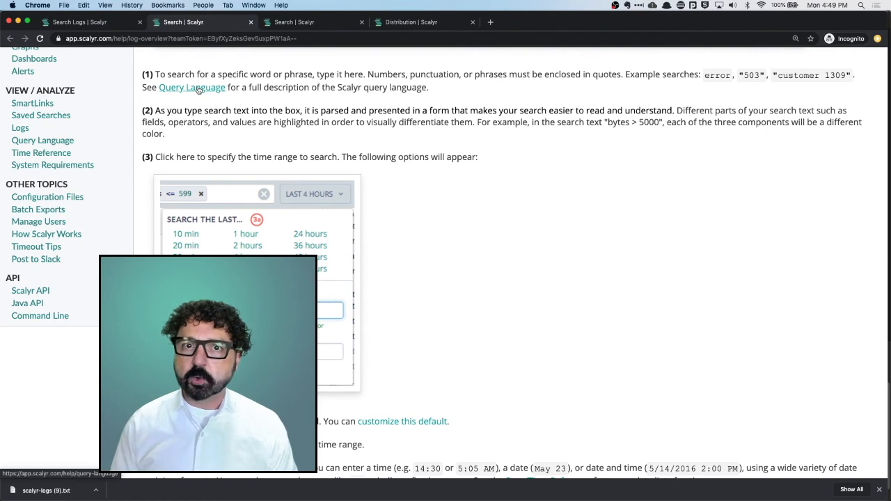
left_click(191, 88)
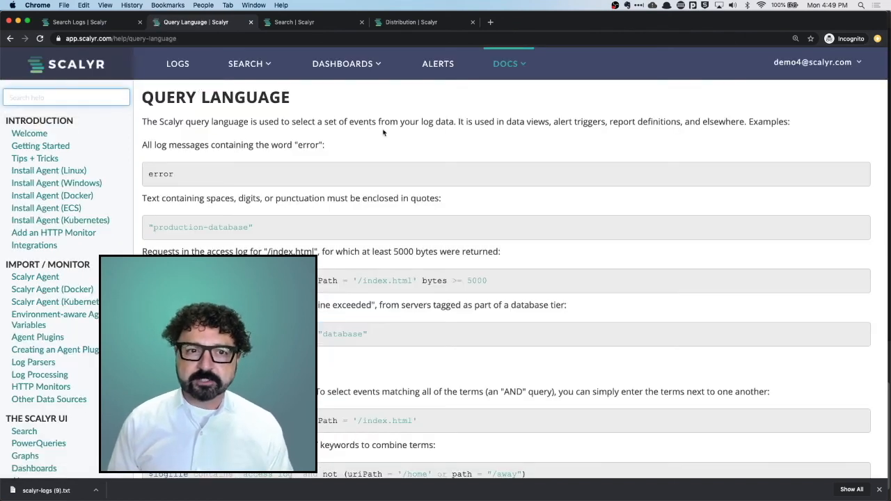